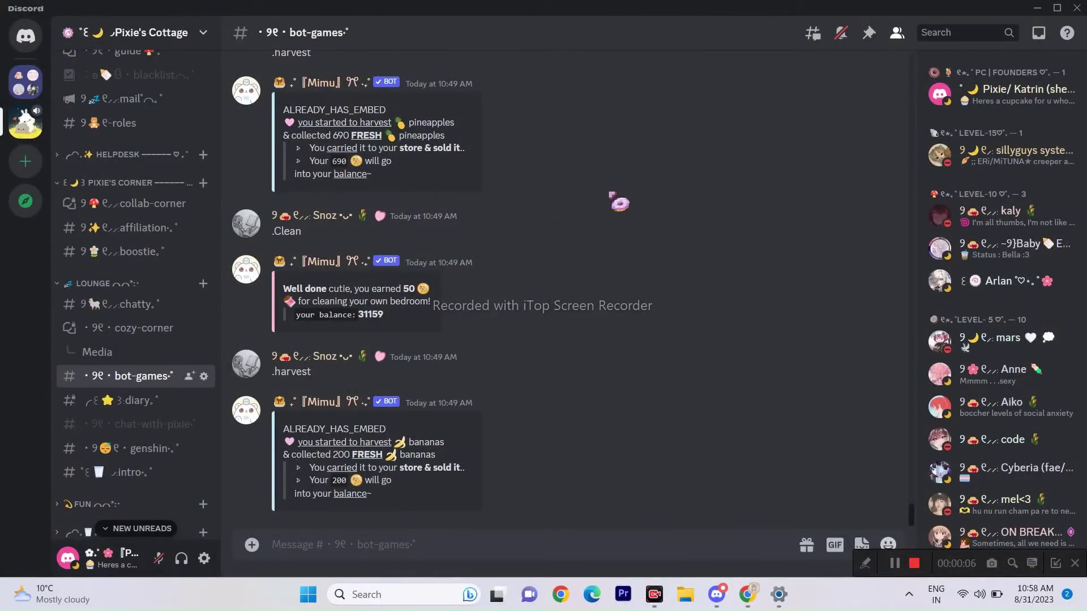
# View the server founder's profile card and close it
pyautogui.click(1005, 102)
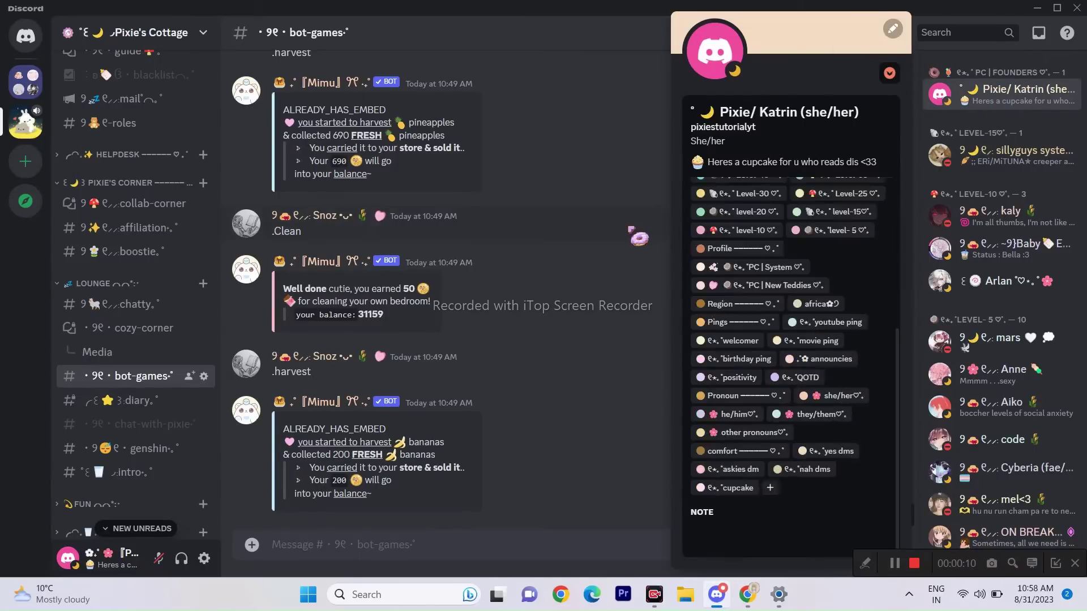
pyautogui.click(628, 249)
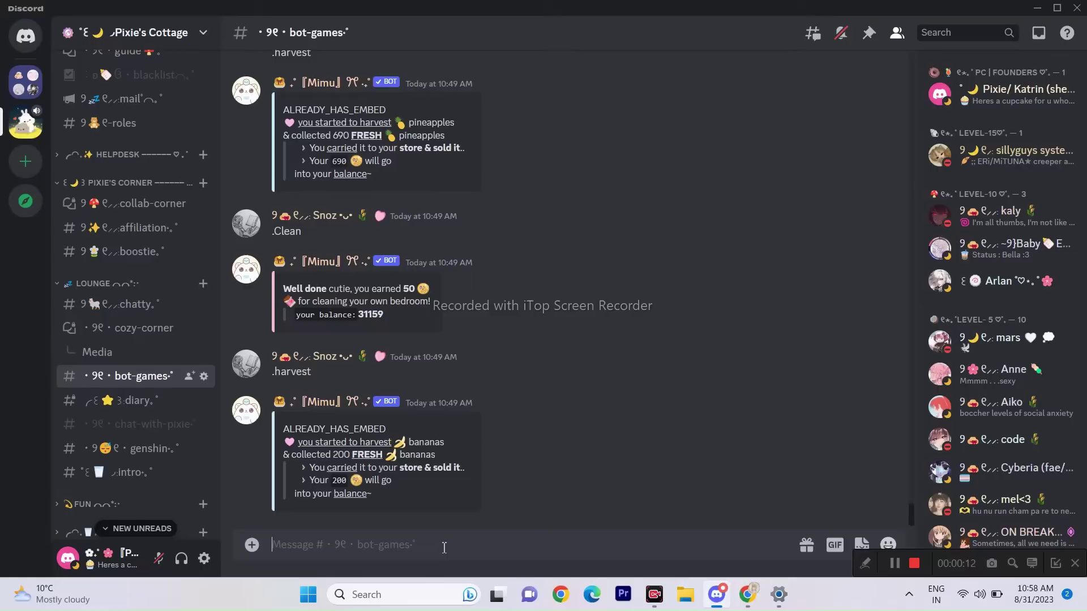
# Send a message mentioning the NQN bot in the bot-games channel
pyautogui.write('@nqn')
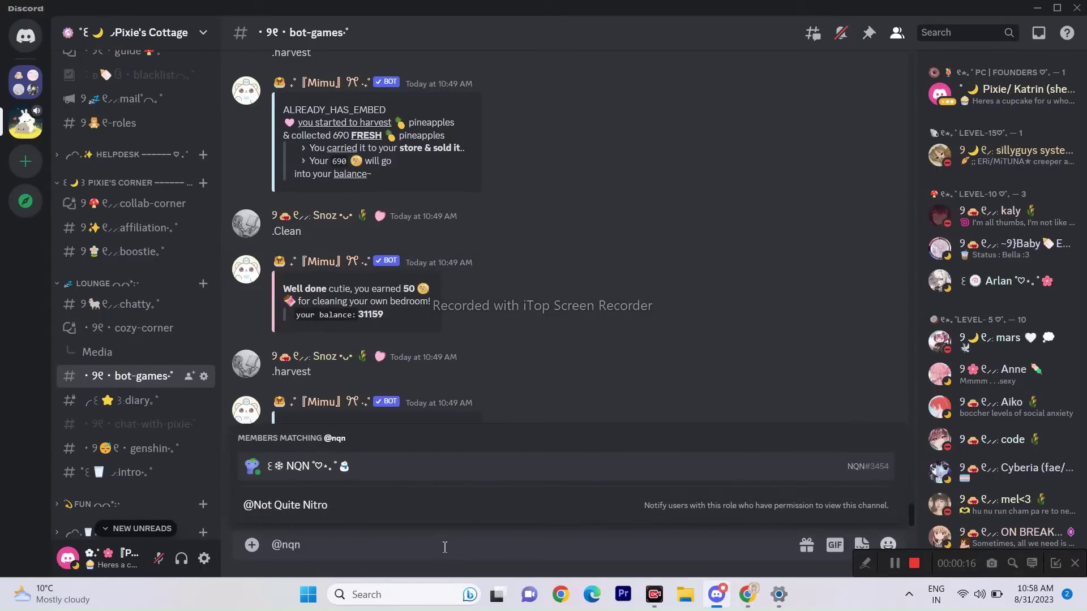
pyautogui.click(391, 477)
pyautogui.press('Return')
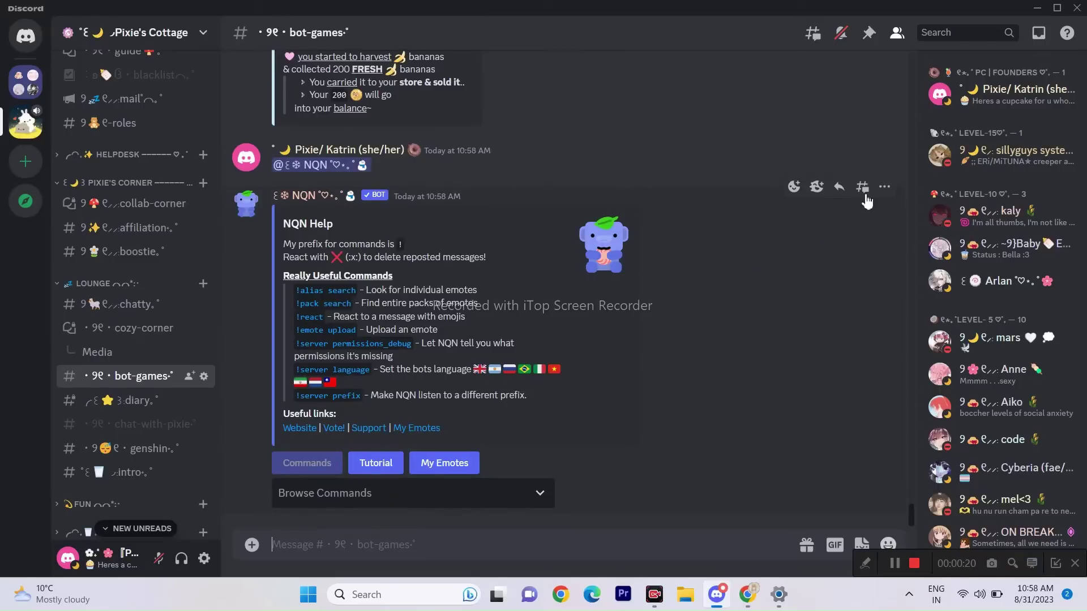
# Delete the NQN Help reply from the bot-games channel
pyautogui.click(884, 186)
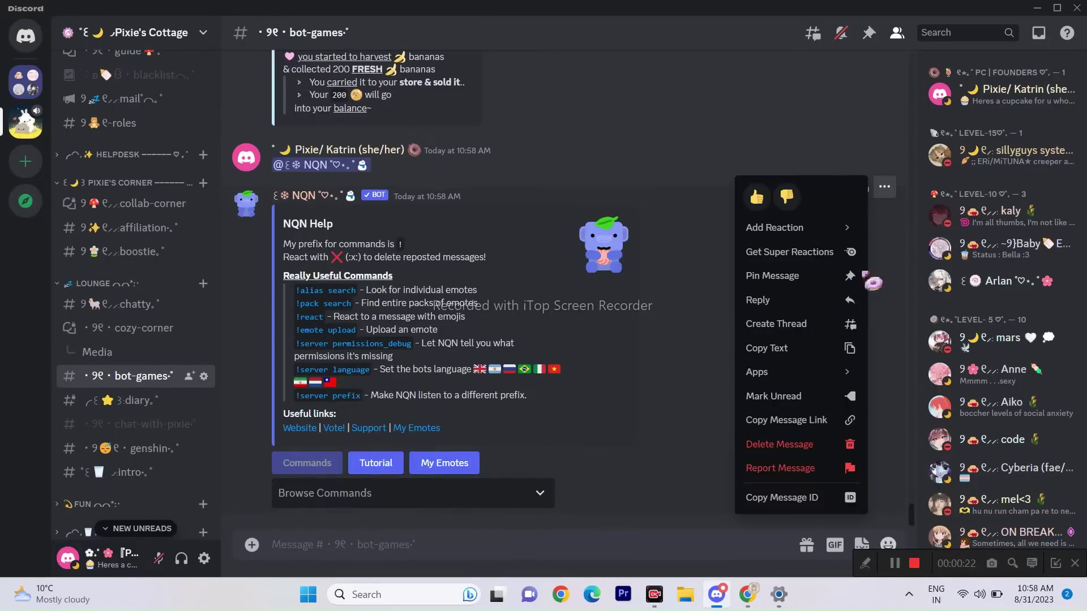
pyautogui.click(788, 445)
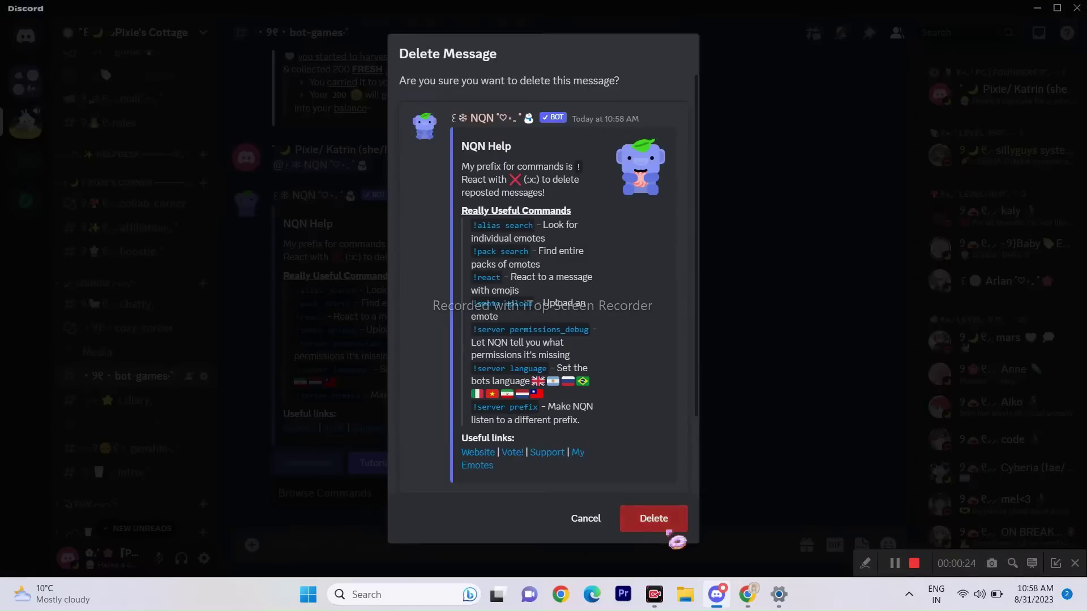
pyautogui.click(670, 529)
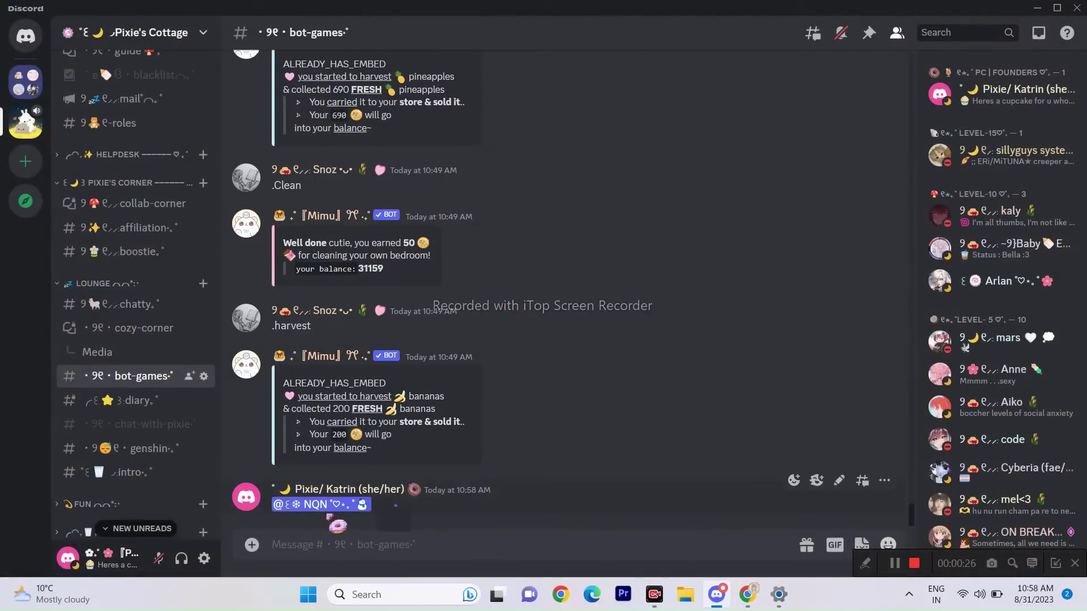
# View the NQN bot's profile card from its mention in the channel and close it
pyautogui.click(320, 504)
pyautogui.scroll(-1, 552, 424)
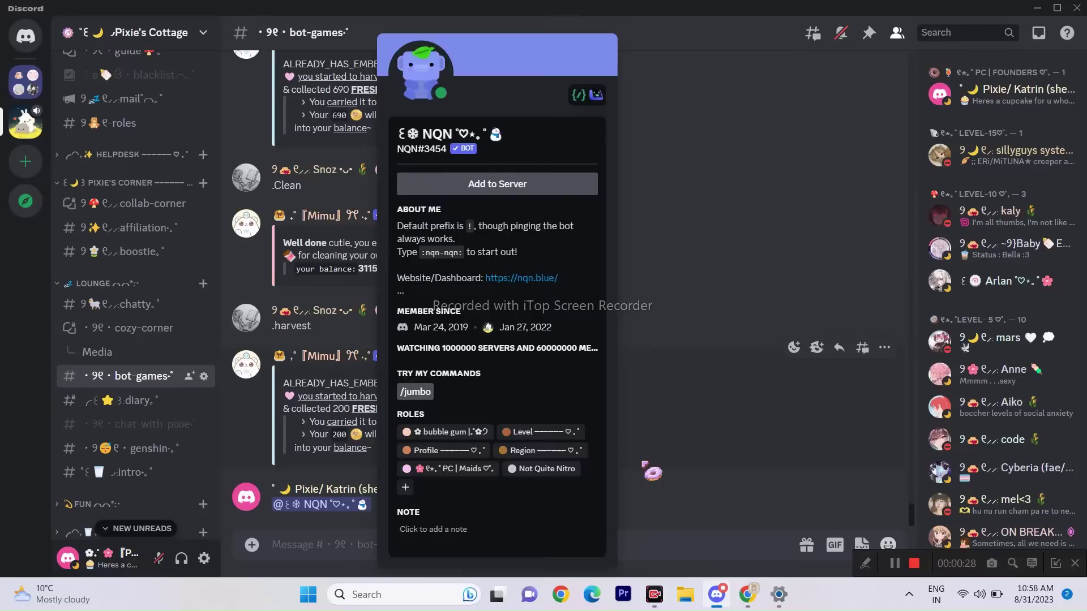
pyautogui.click(651, 470)
# Search the App Directory from the Pixie's Cottage server settings for NQN, view the bot's page and return to the channel
pyautogui.click(200, 44)
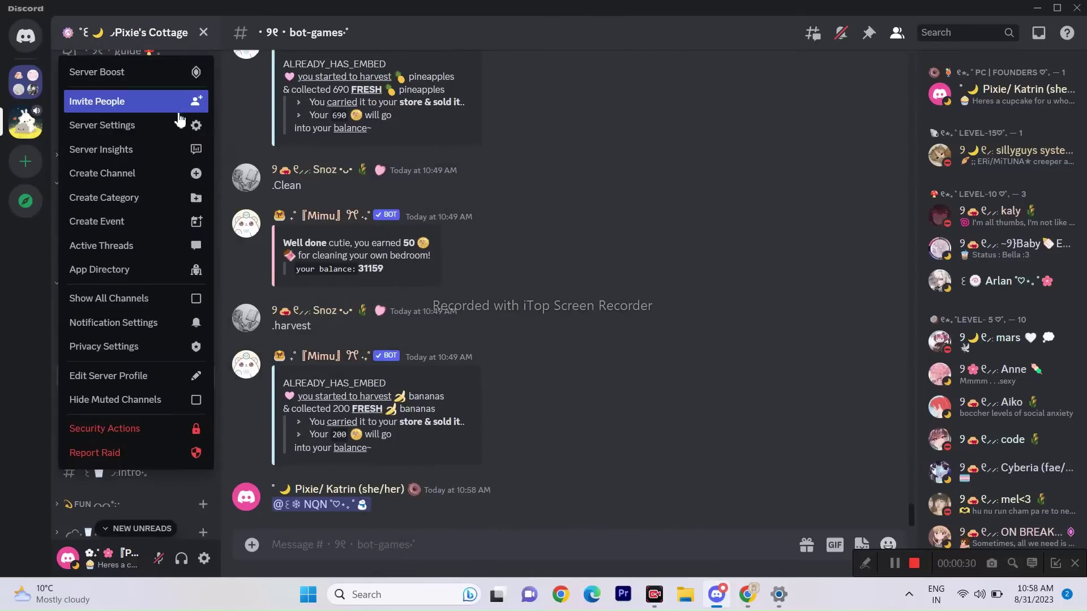
pyautogui.click(177, 126)
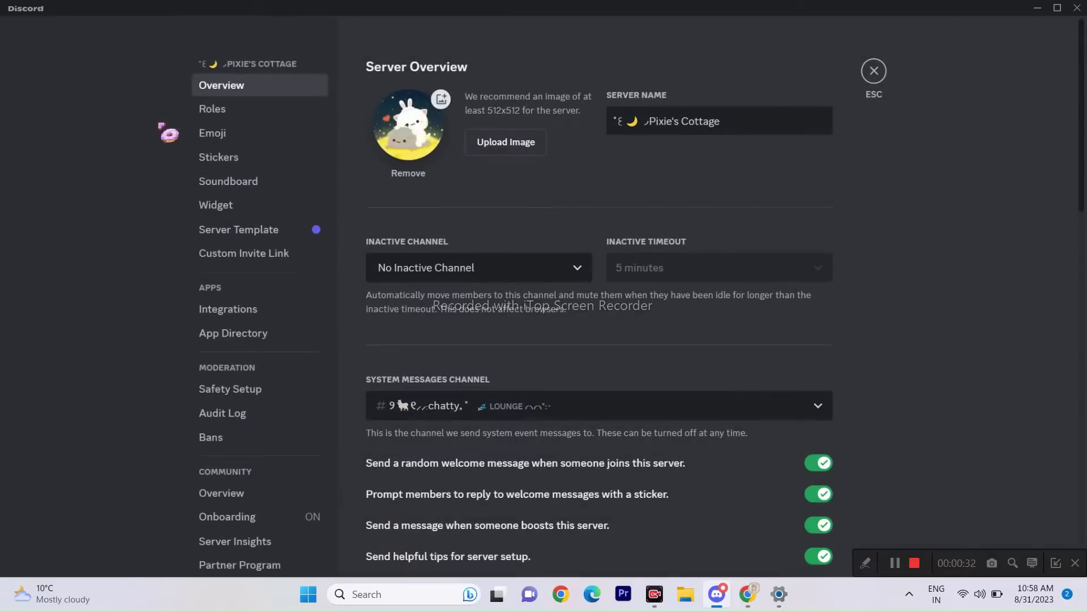
pyautogui.click(232, 335)
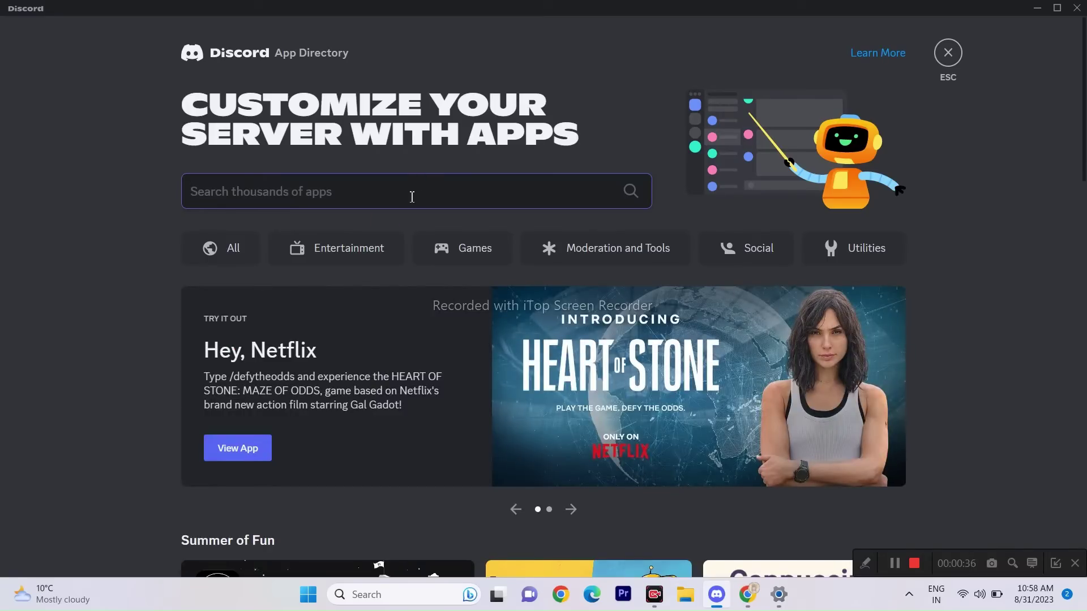
pyautogui.write('NQN')
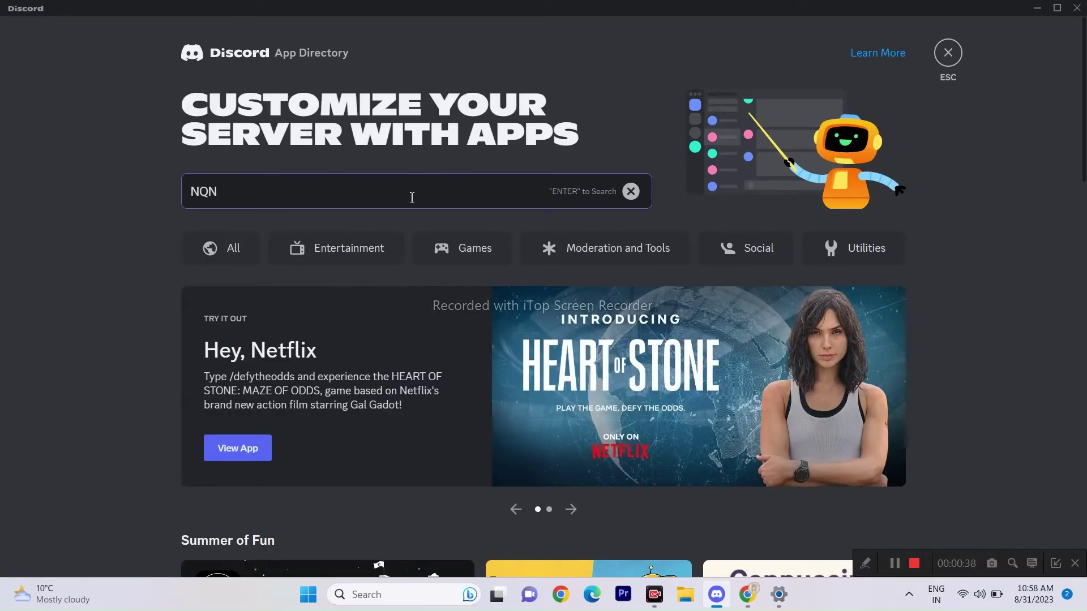
pyautogui.press('Return')
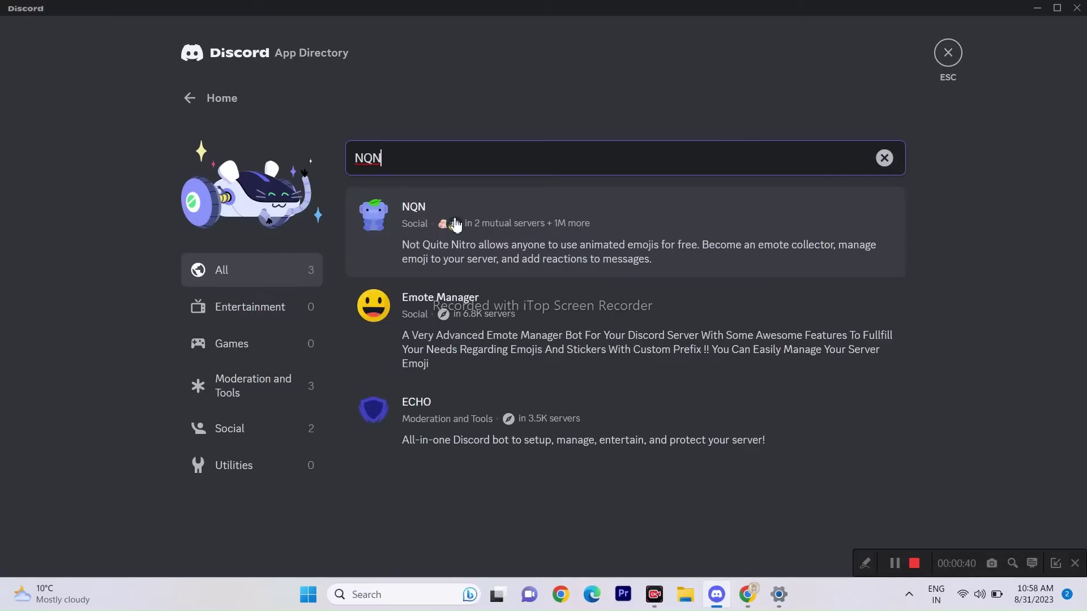
pyautogui.click(433, 259)
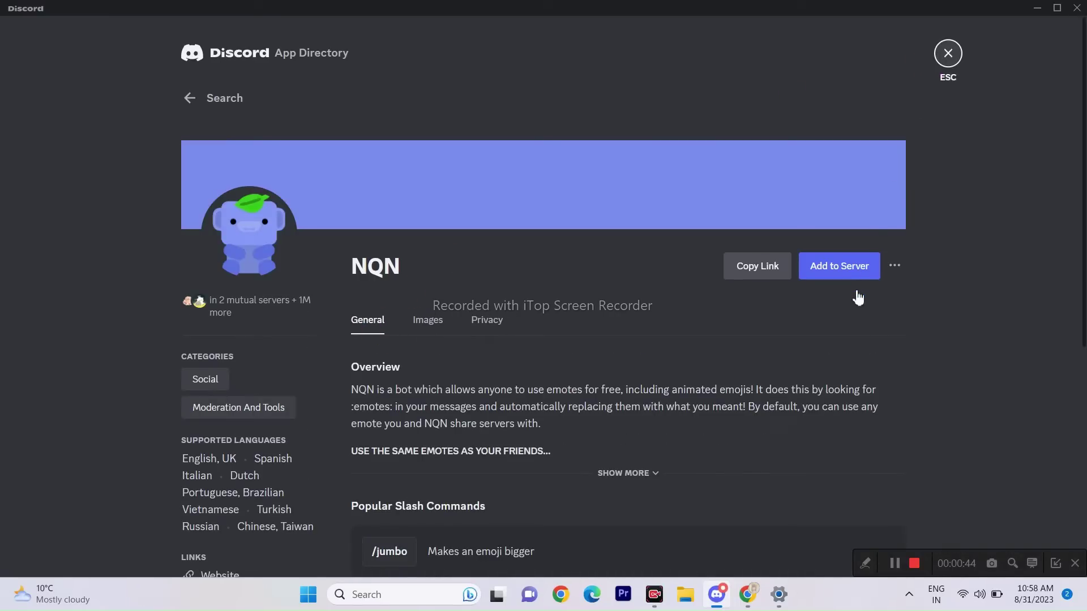
pyautogui.press('Escape')
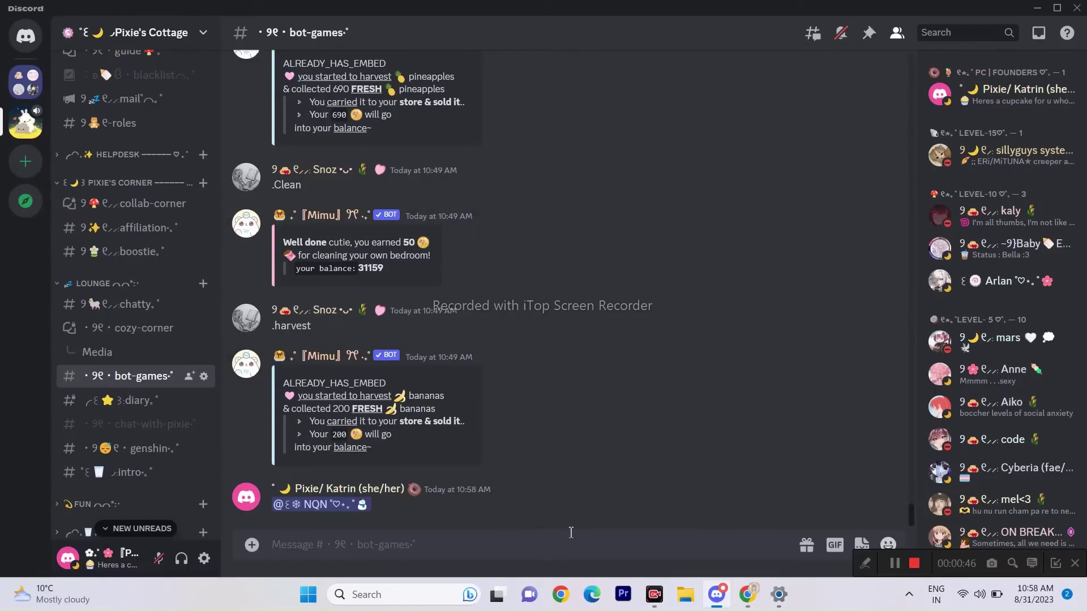
# Run NQN's /pack search command with "Cute" as the search term
pyautogui.write('/PACK')
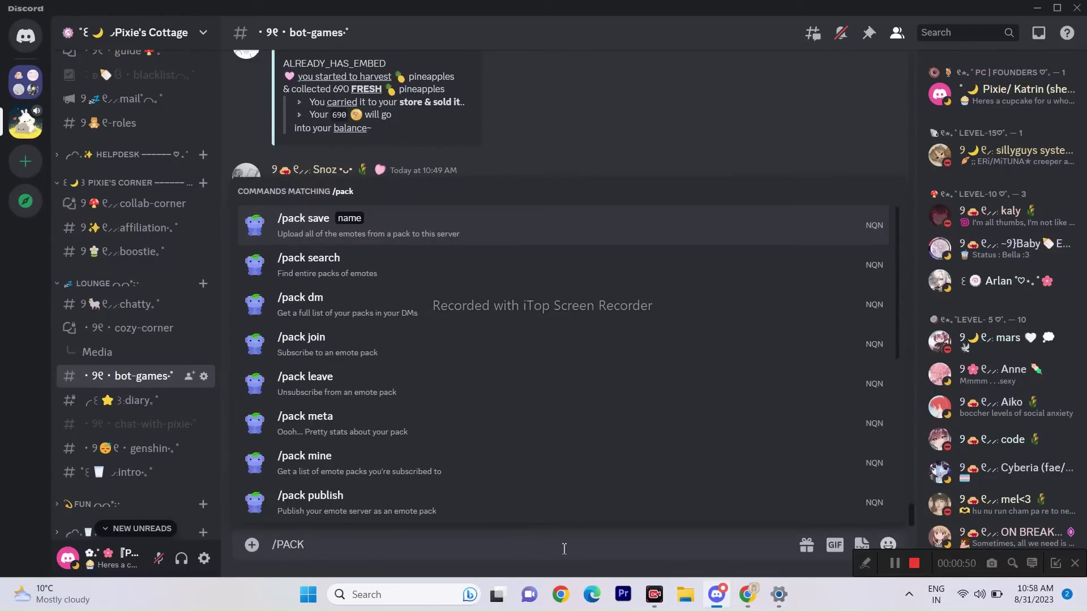
pyautogui.click(362, 279)
pyautogui.click(278, 462)
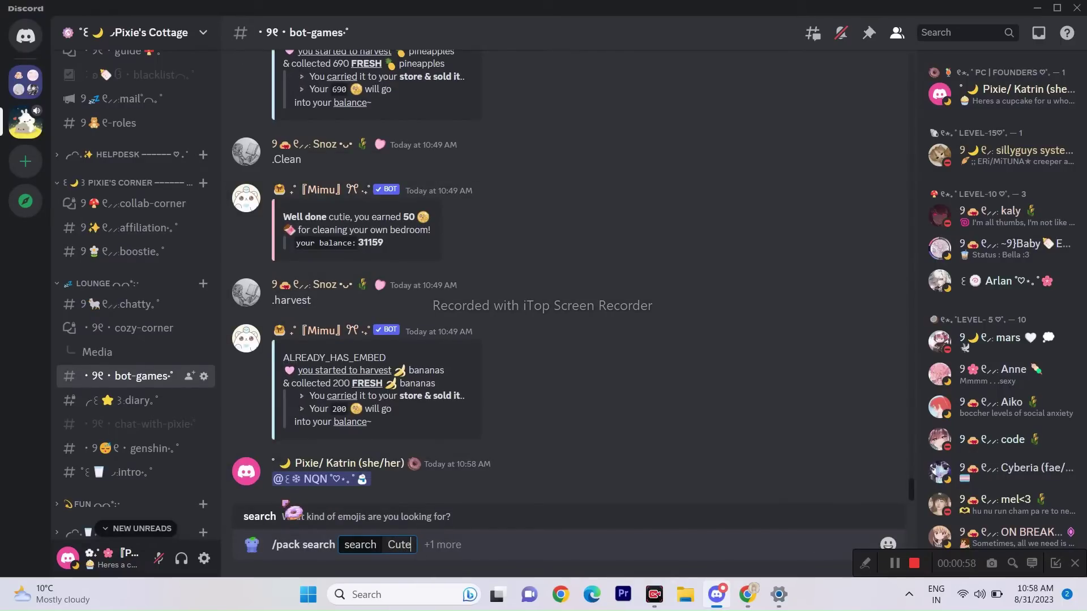
pyautogui.press('Return')
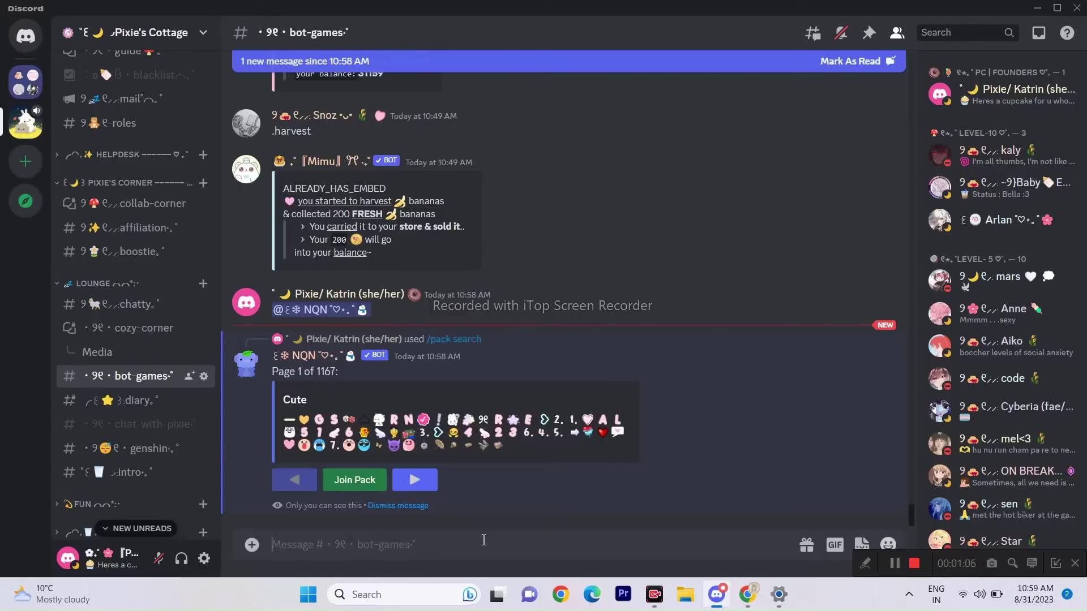
# Run NQN's /pack save command with the pack name "cute" to list that pack's emotes for saving
pyautogui.write('/p')
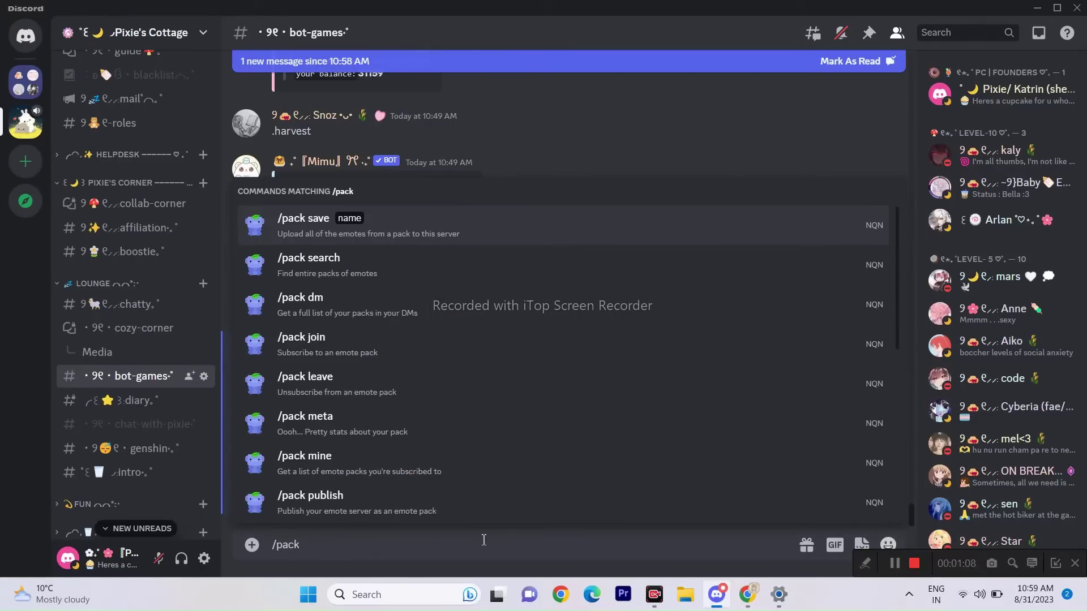
pyautogui.write('ack')
pyautogui.click(306, 224)
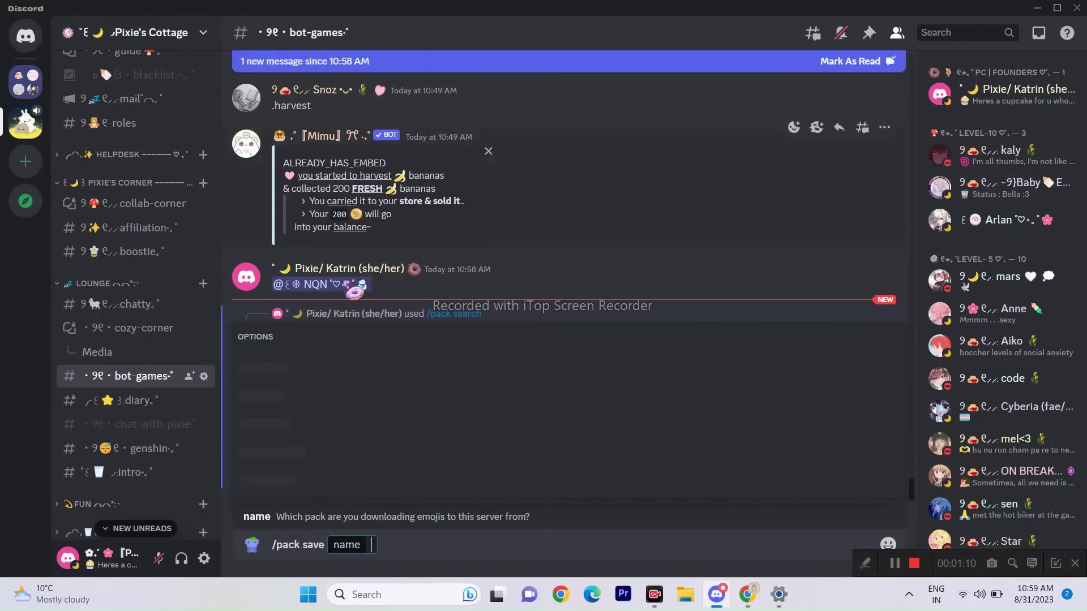
pyautogui.write('cute')
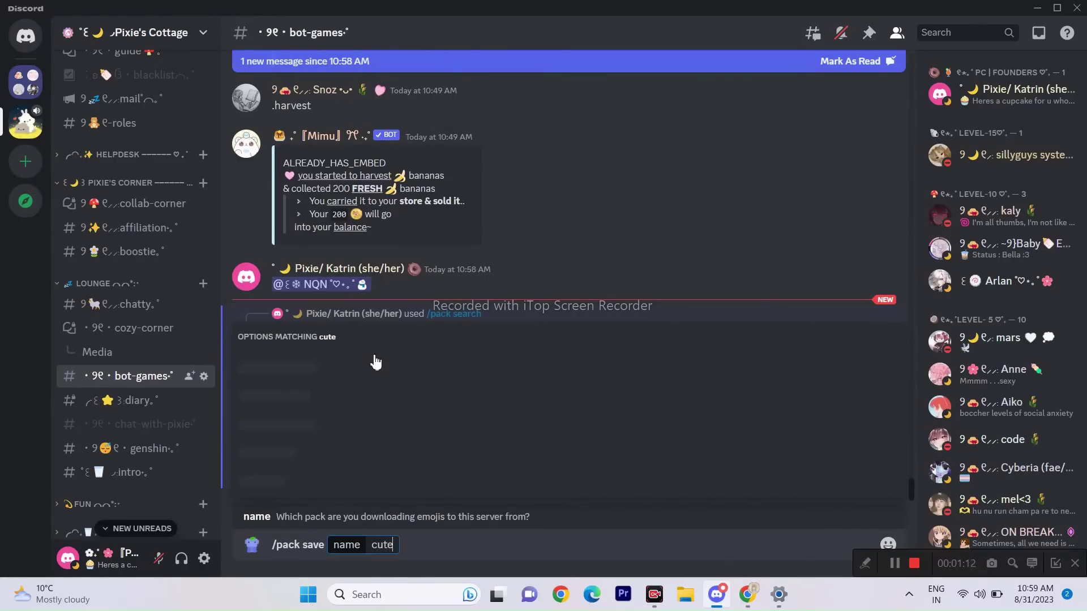
pyautogui.press('Return')
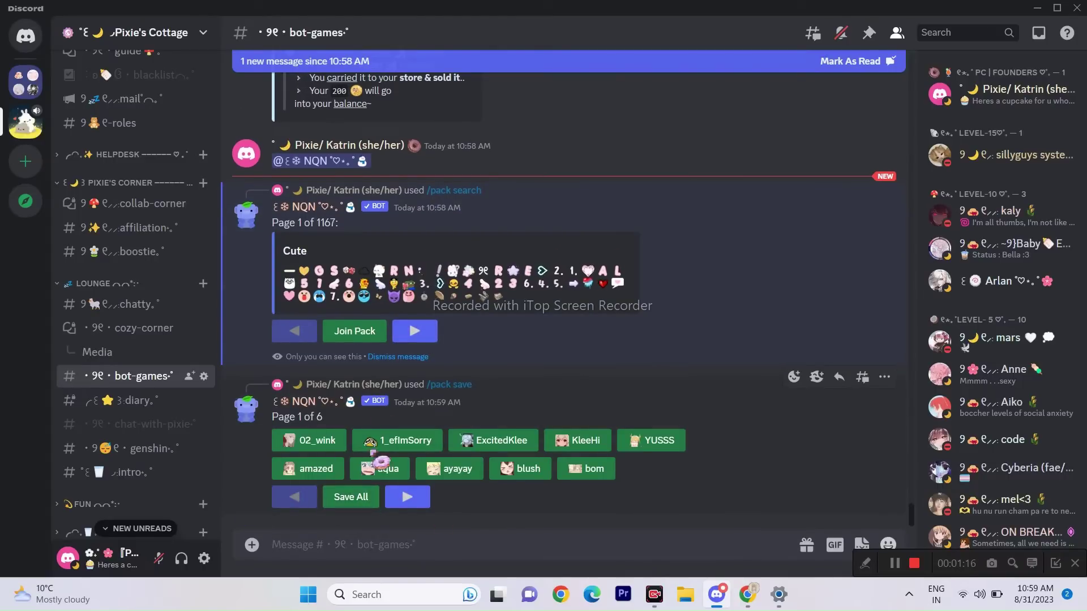
# Delete the bot's /pack save reply and dismiss the /pack search result
pyautogui.click(884, 377)
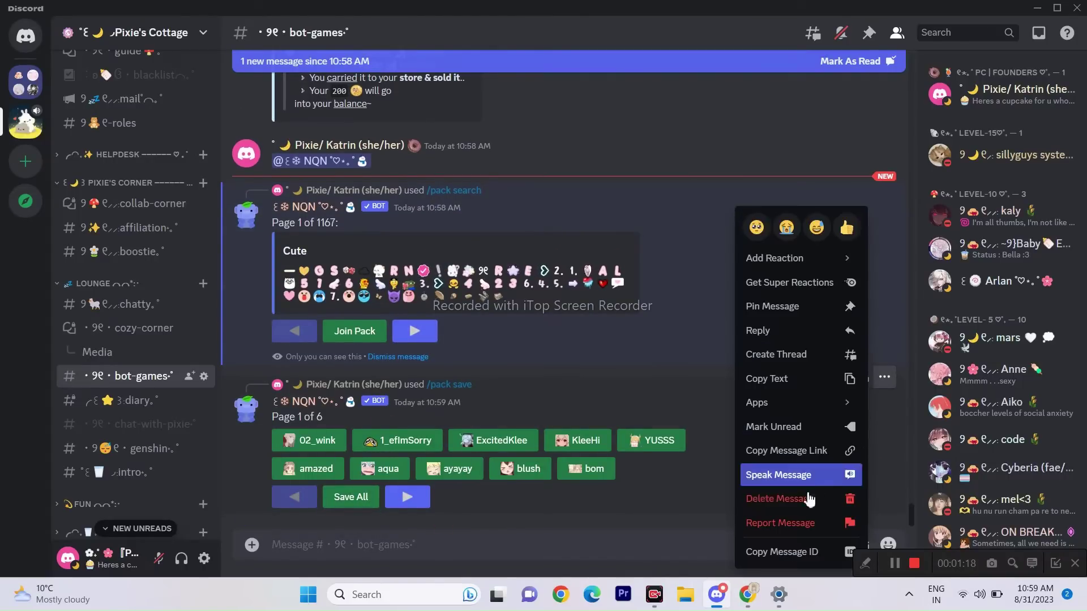
pyautogui.click(809, 500)
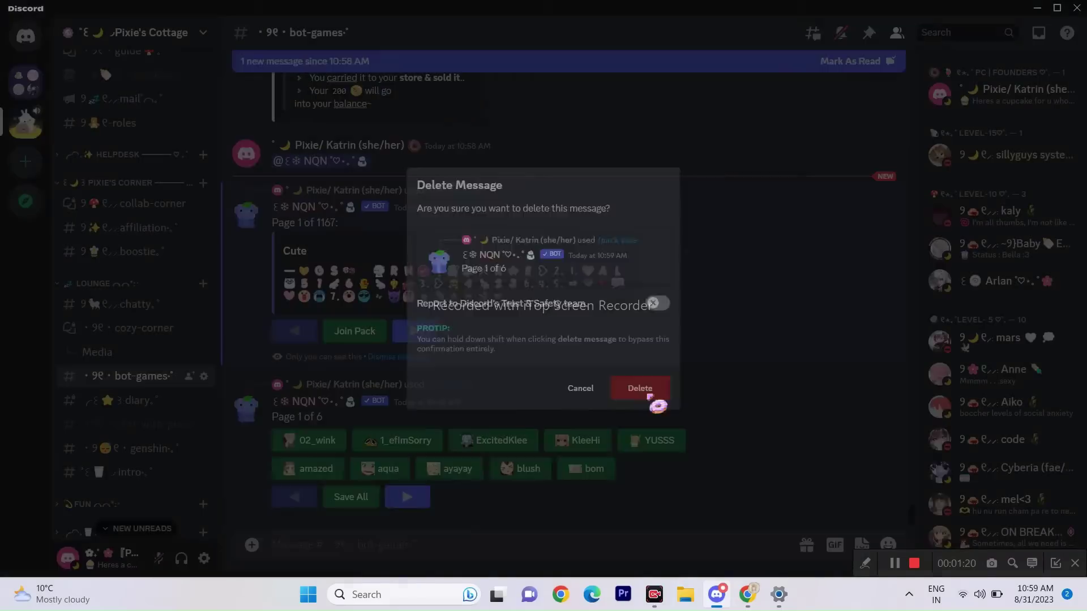
pyautogui.click(649, 396)
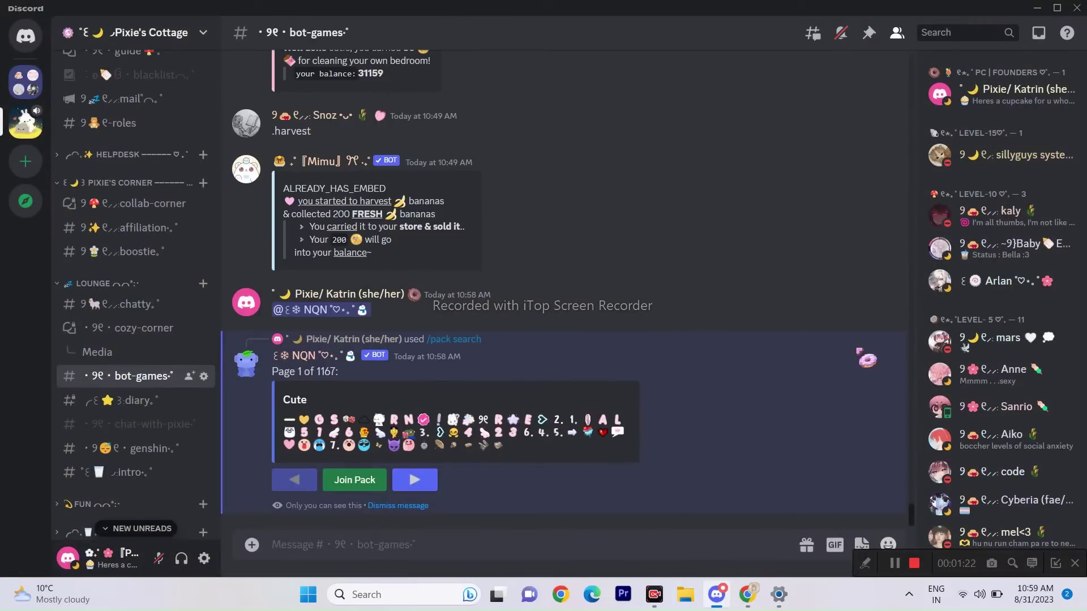
pyautogui.click(421, 506)
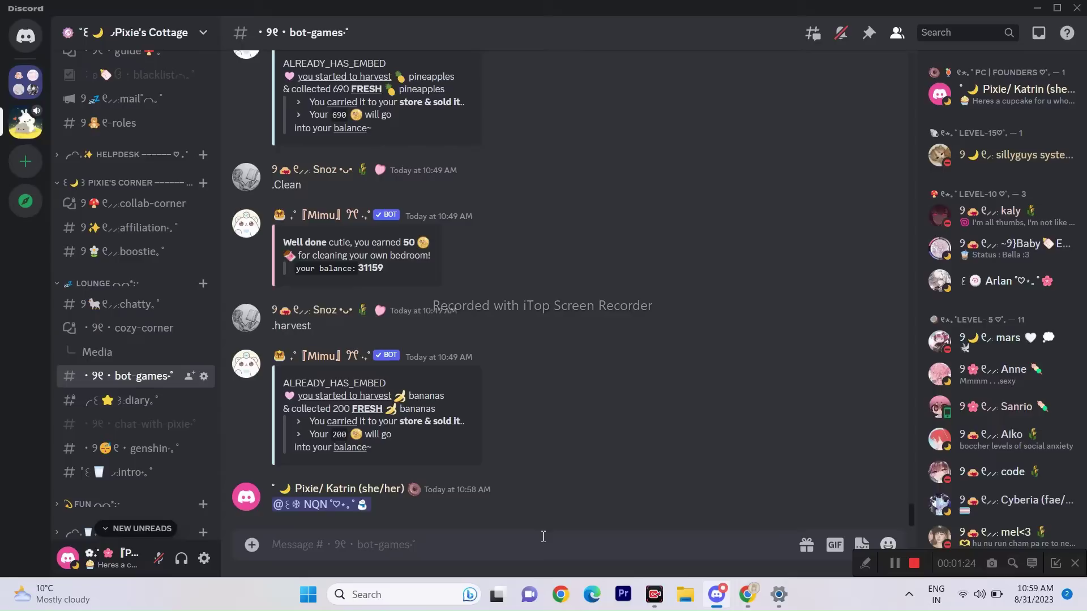
# Browse the Pixie's Cottage server emojis and send a white bear emoji to the bot-games channel
pyautogui.click(888, 544)
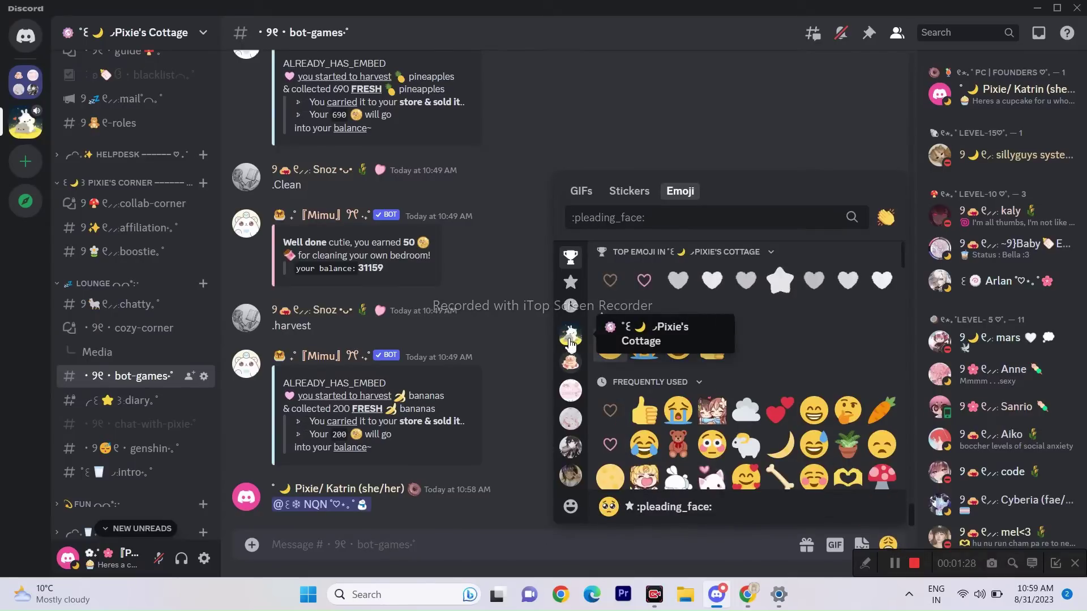
pyautogui.click(571, 335)
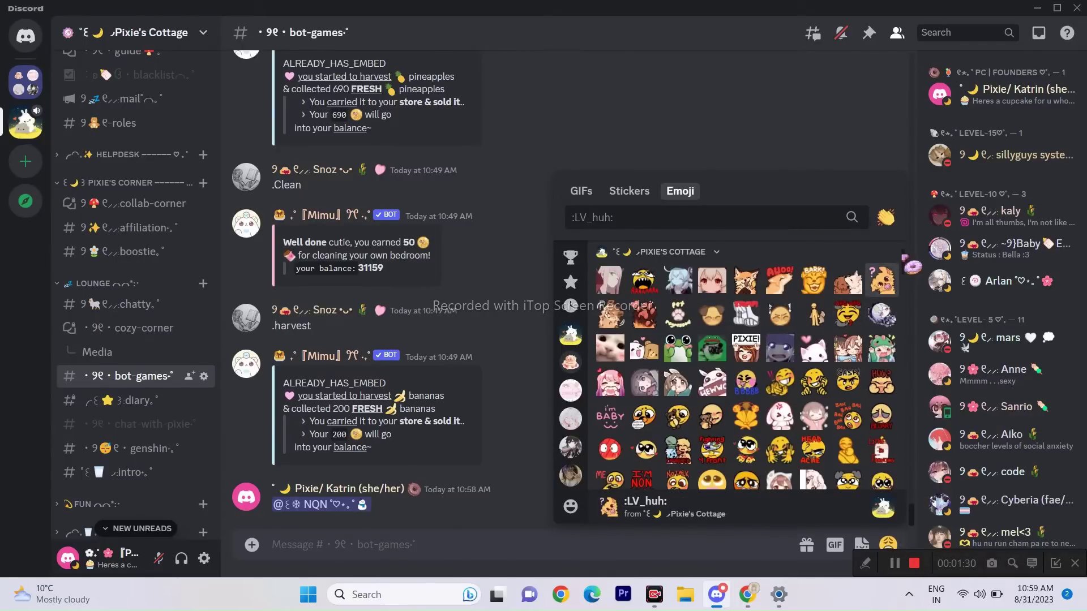
pyautogui.scroll(-5, 911, 266)
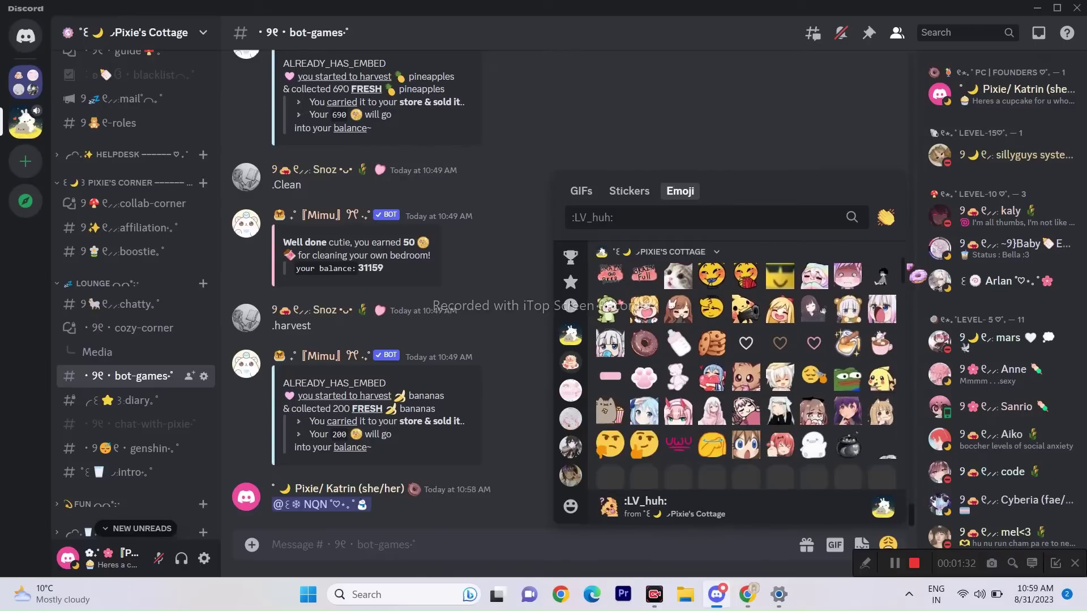
pyautogui.scroll(-3, 825, 309)
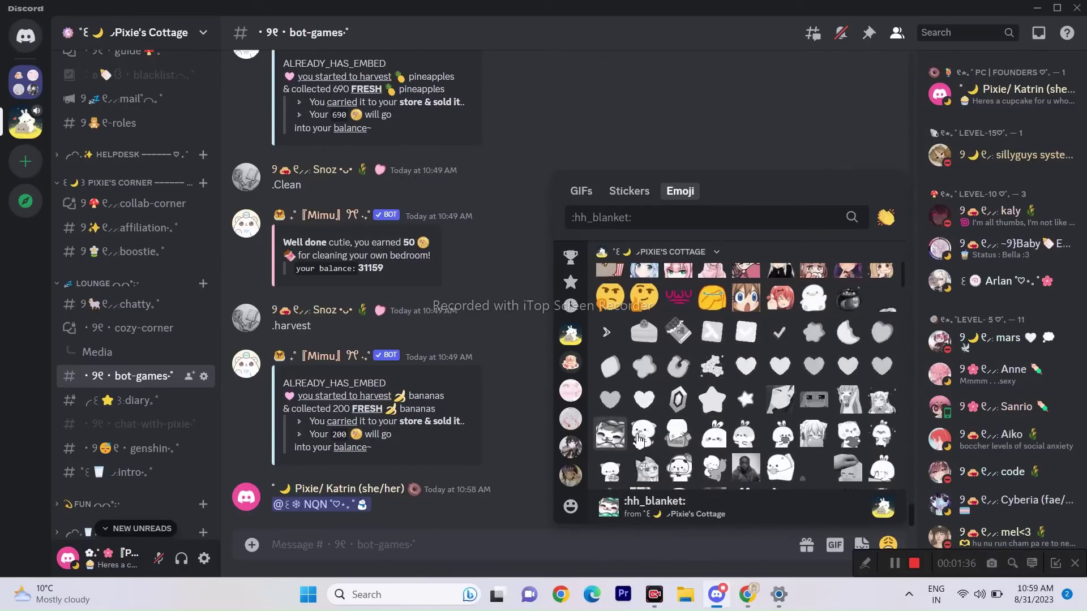
pyautogui.click(488, 547)
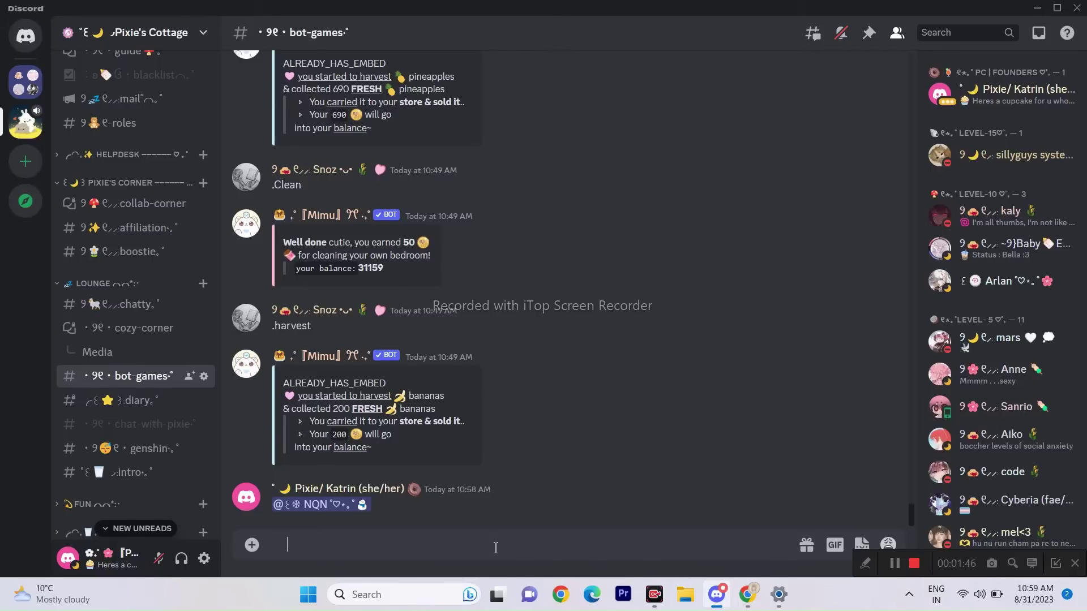
pyautogui.press('Return')
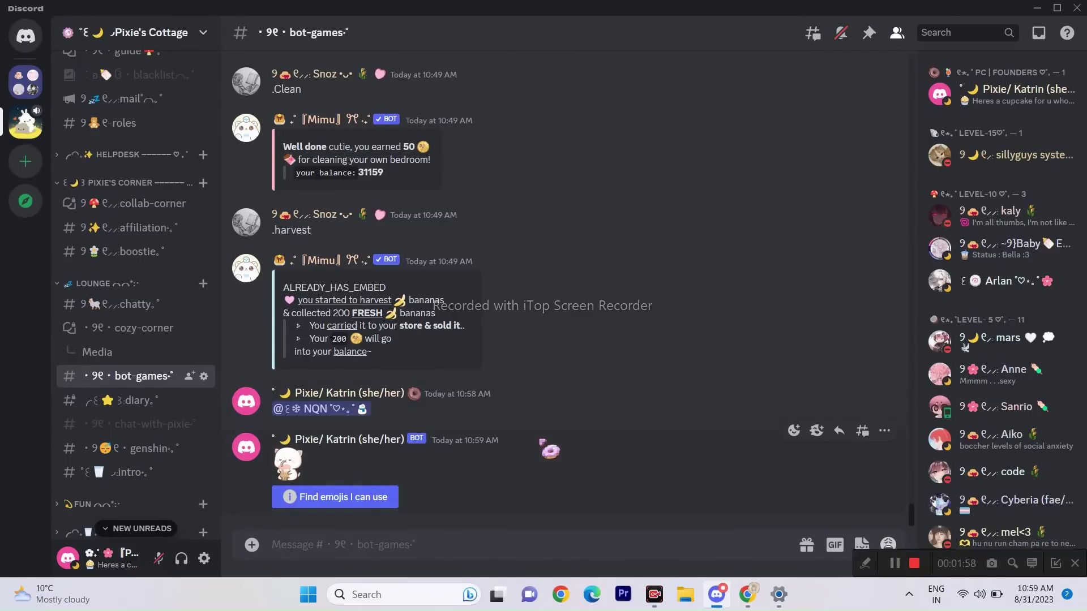
# Switch to Chrome and look through the emote collection on imageclipboard.com
pyautogui.click(748, 594)
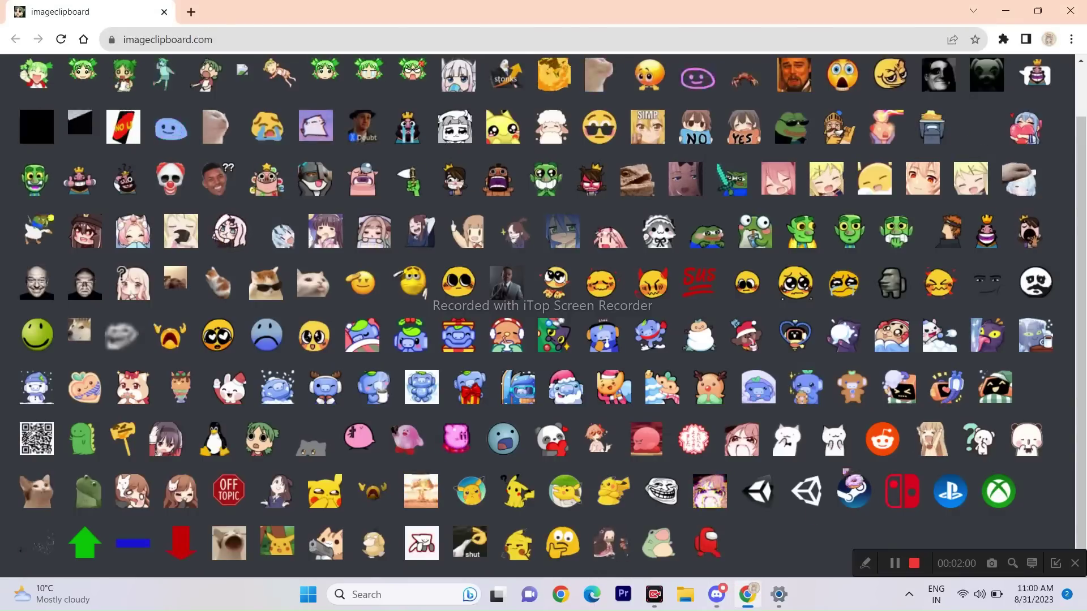
pyautogui.scroll(1, 680, 316)
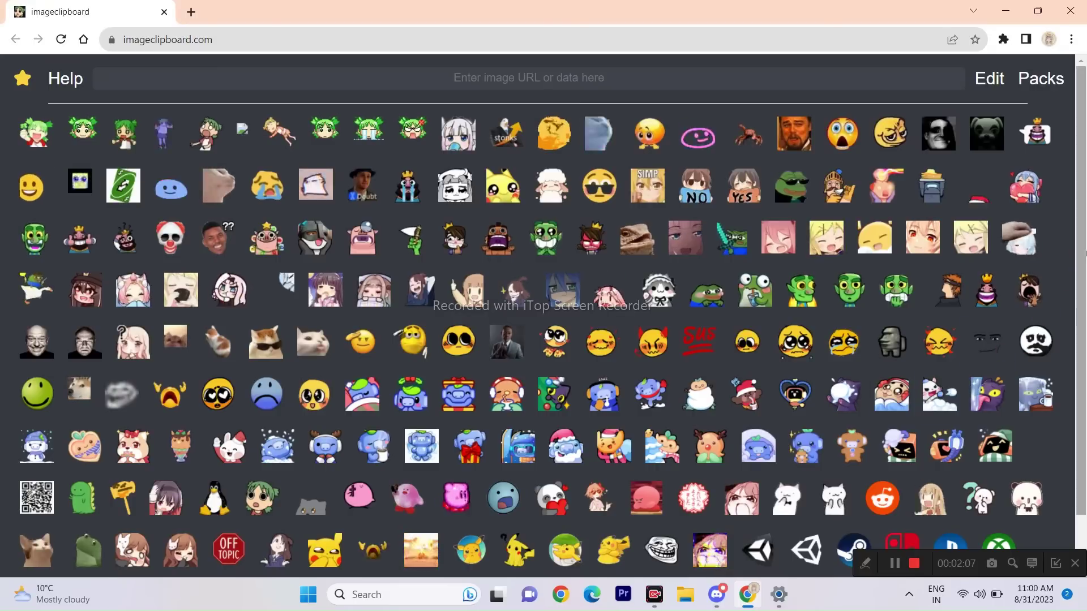
pyautogui.scroll(-1, 979, 368)
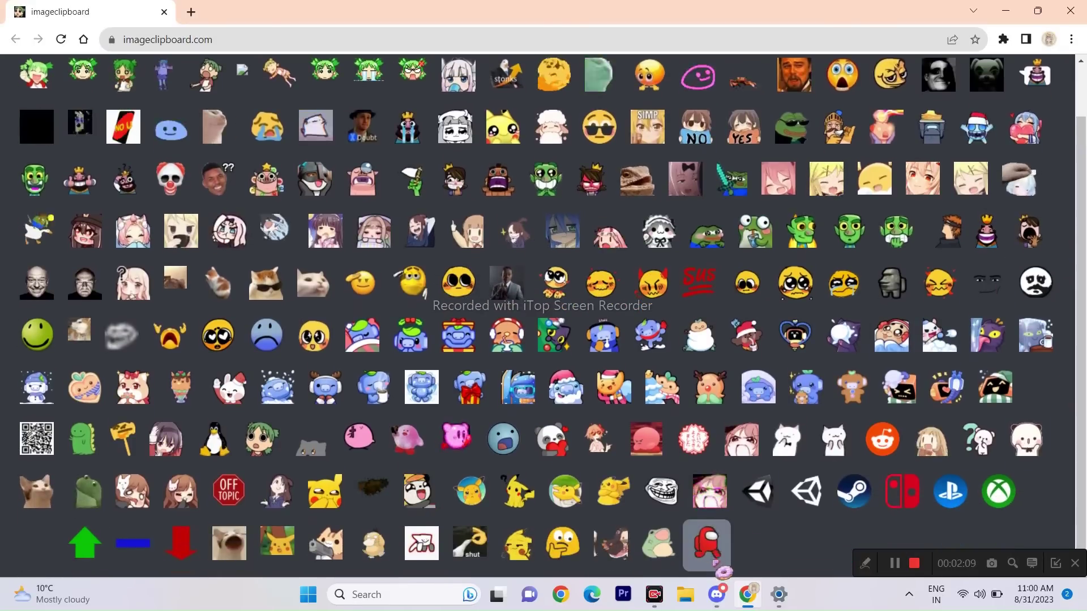
pyautogui.click(716, 593)
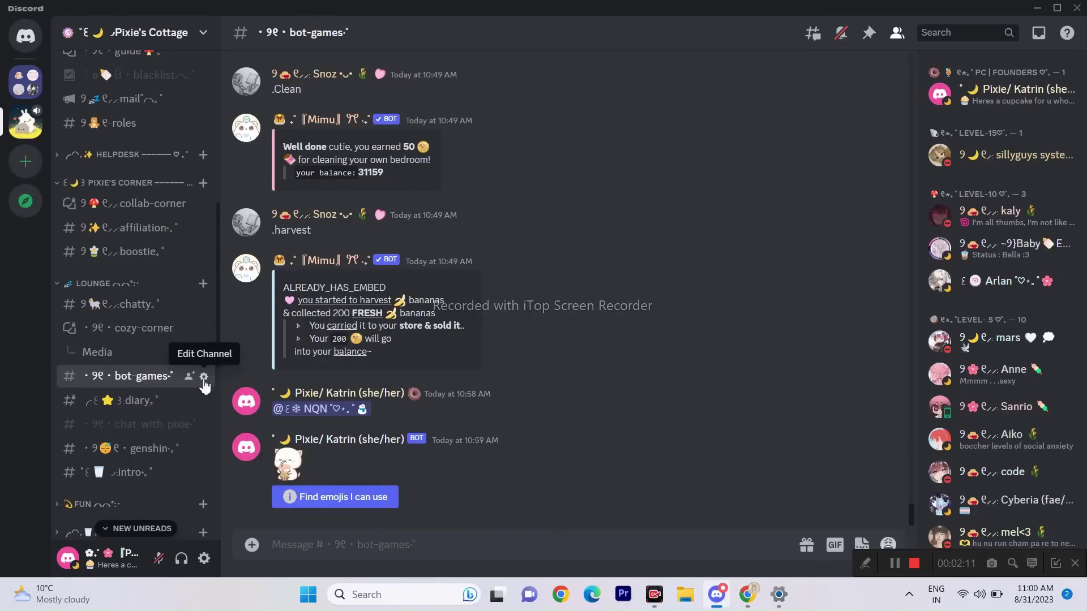
pyautogui.click(203, 377)
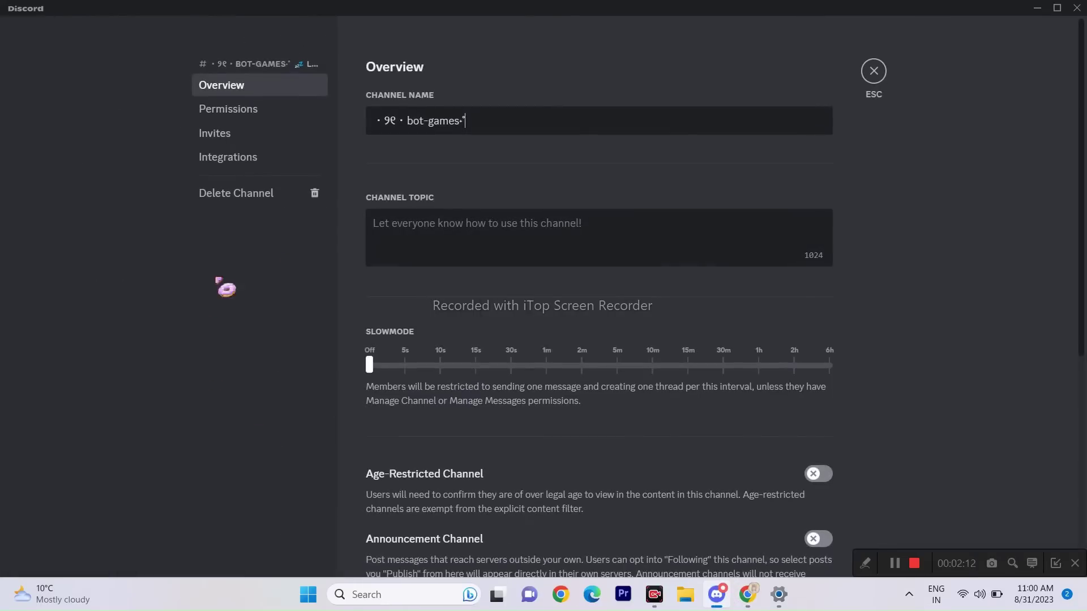
pyautogui.click(249, 111)
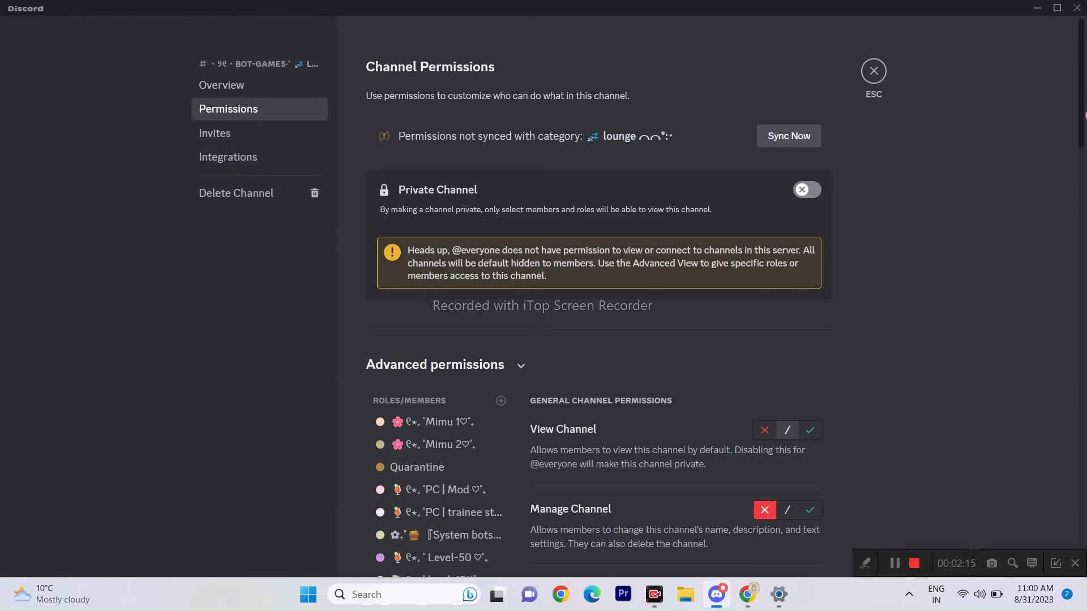
pyautogui.scroll(-5, 622, 339)
pyautogui.scroll(-1, 623, 340)
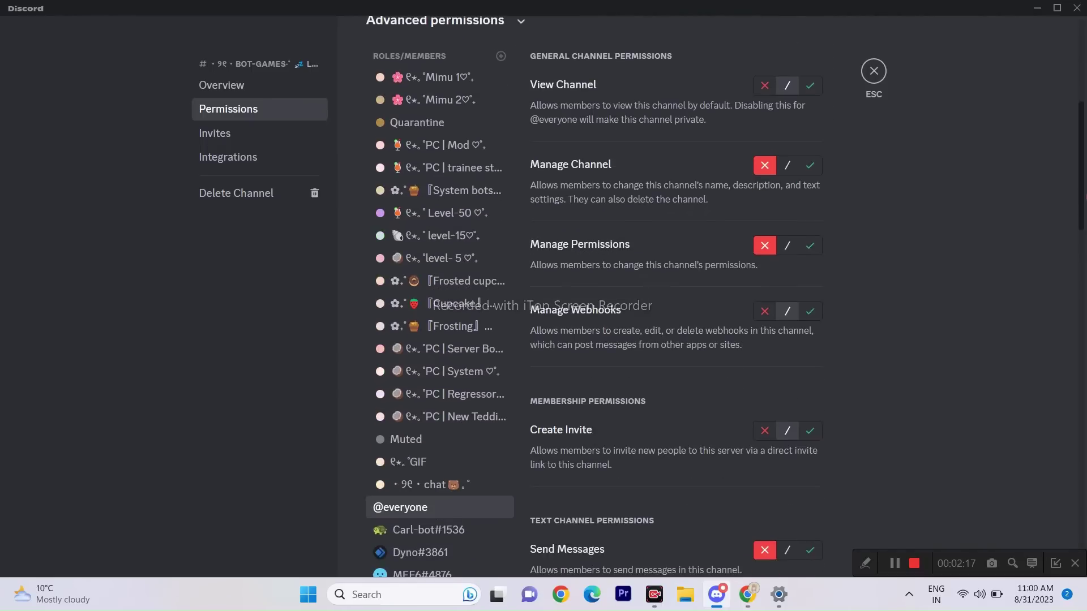
pyautogui.scroll(1, 622, 339)
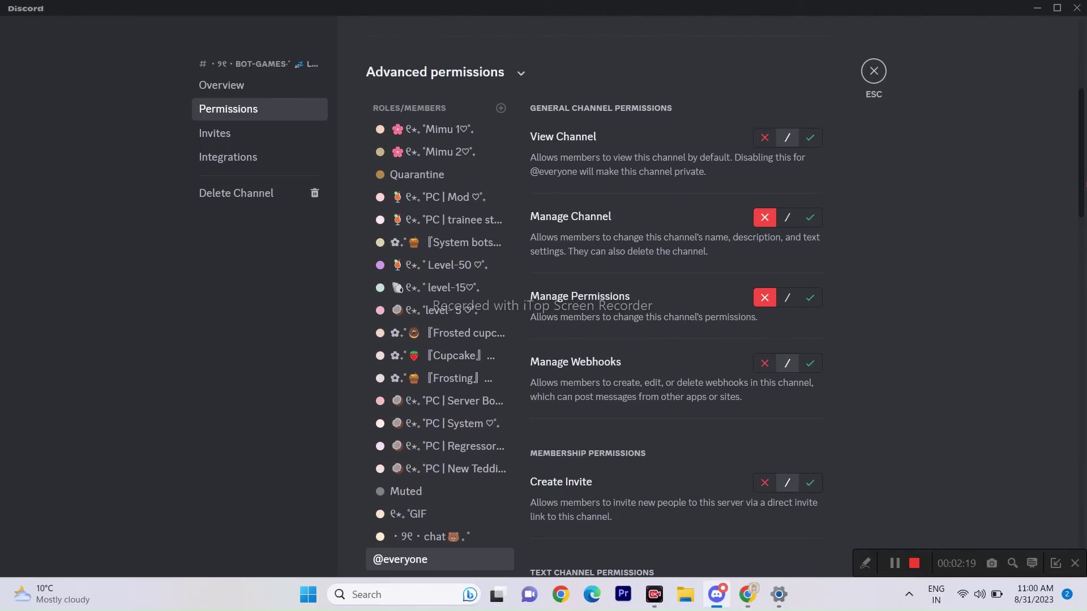
pyautogui.scroll(-5, 623, 340)
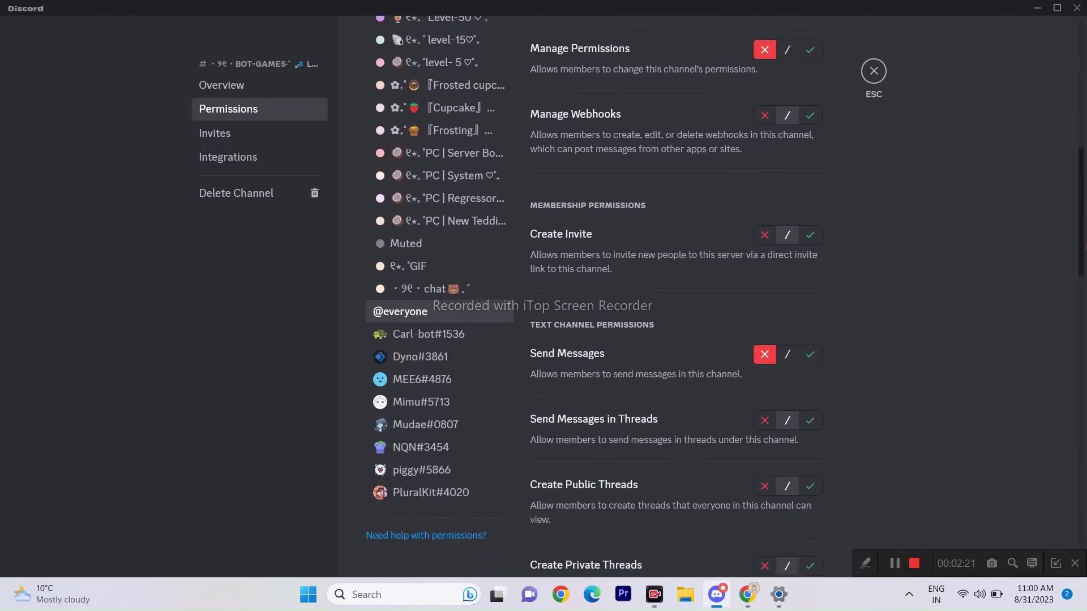
pyautogui.scroll(-4, 441, 371)
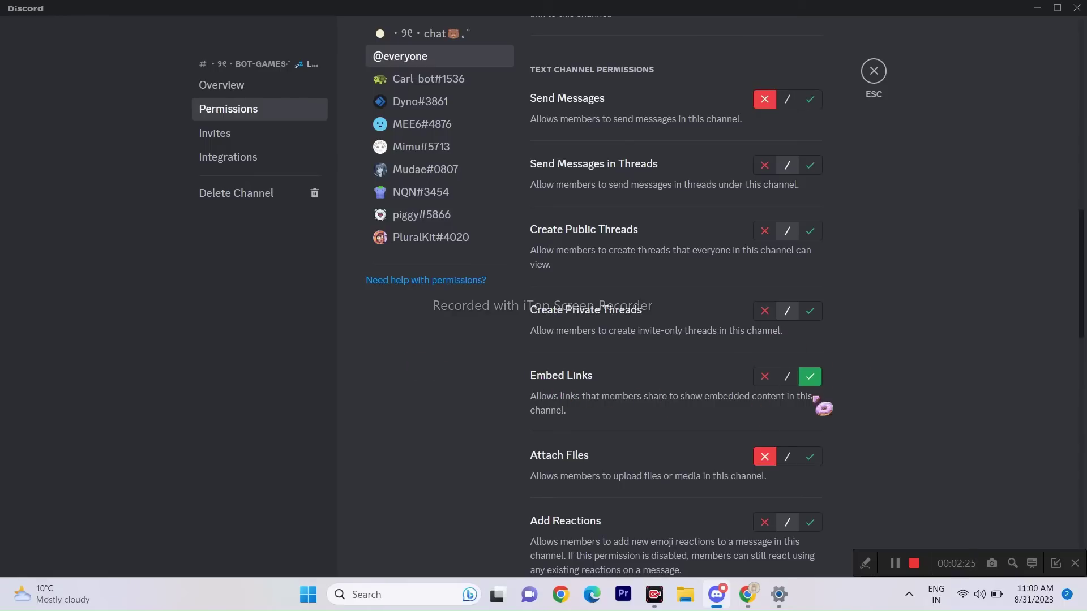
pyautogui.click(872, 78)
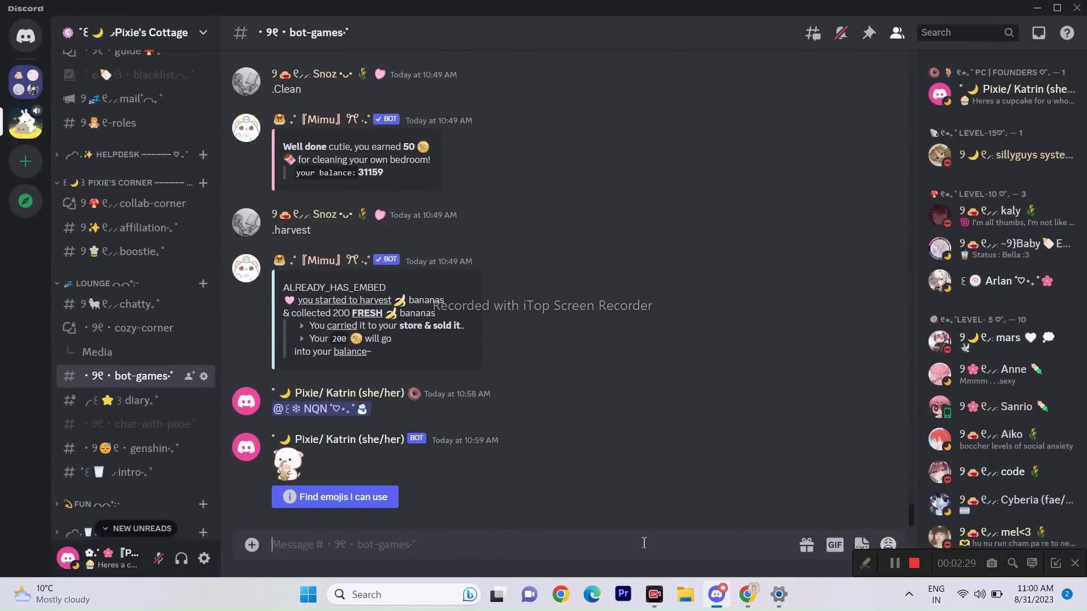
# Switch to Chrome and copy the image address of the white-haired anime girl emote with the black bow on imageclipboard.com
pyautogui.click(745, 596)
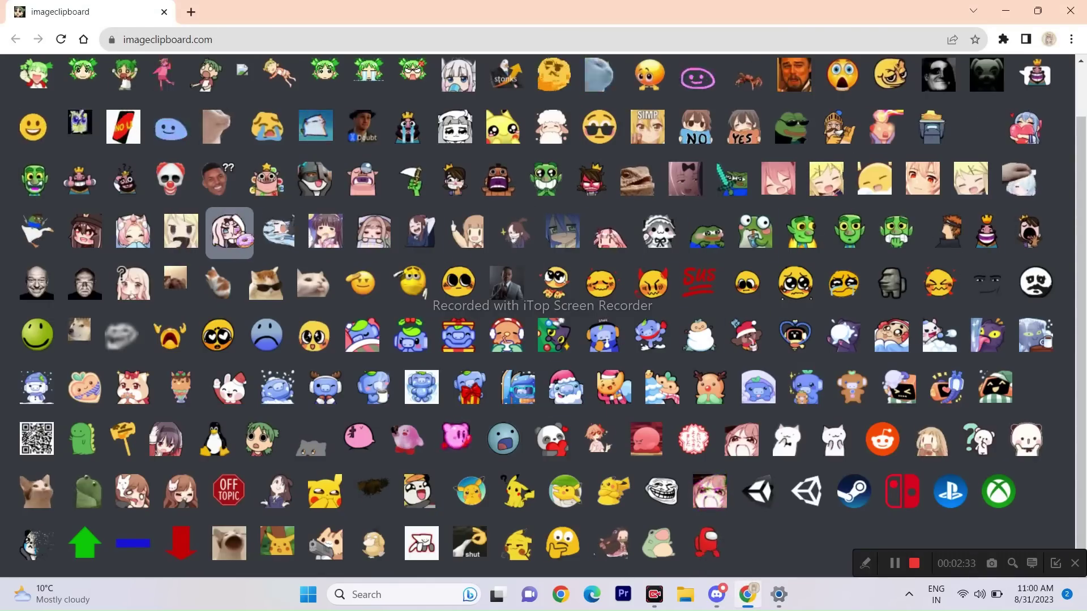
pyautogui.rightClick(232, 228)
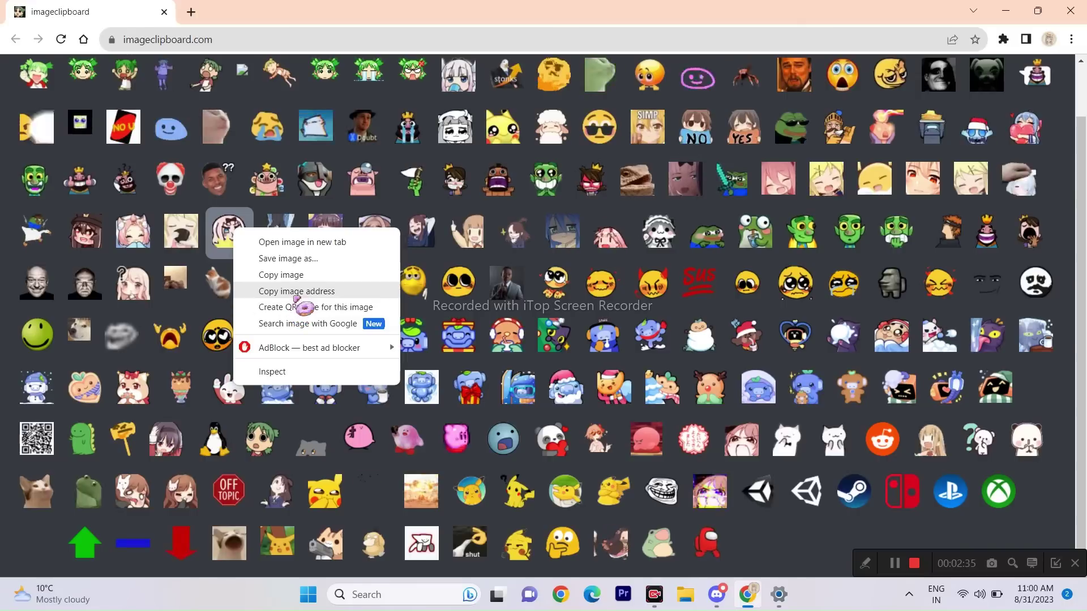
pyautogui.click(296, 292)
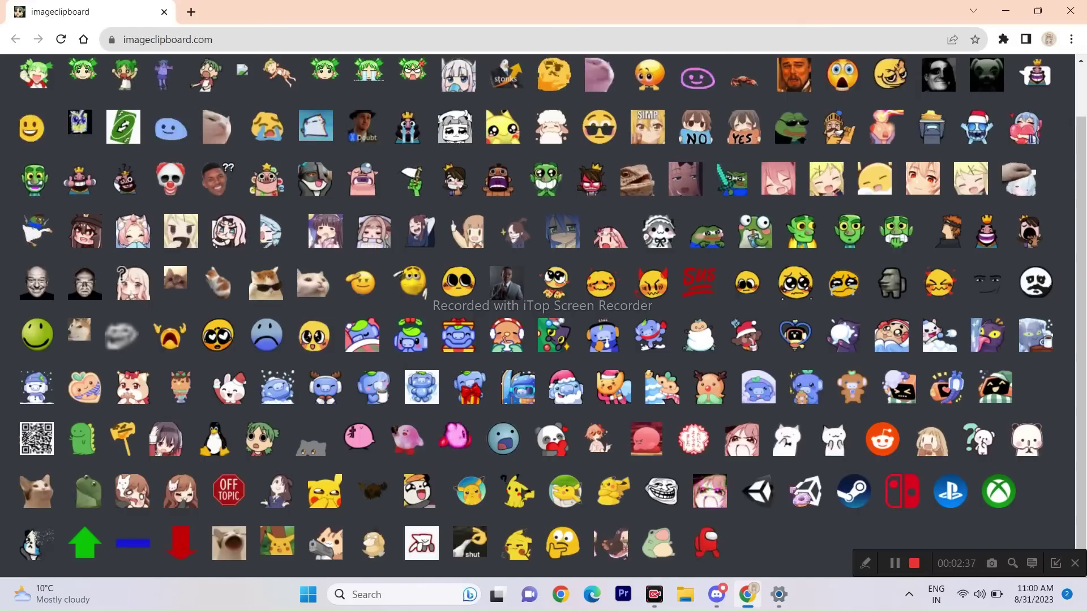
# Switch to Discord, send the copied emote link in the bot-games channel, and preview the posted image
pyautogui.click(719, 596)
pyautogui.rightClick(495, 549)
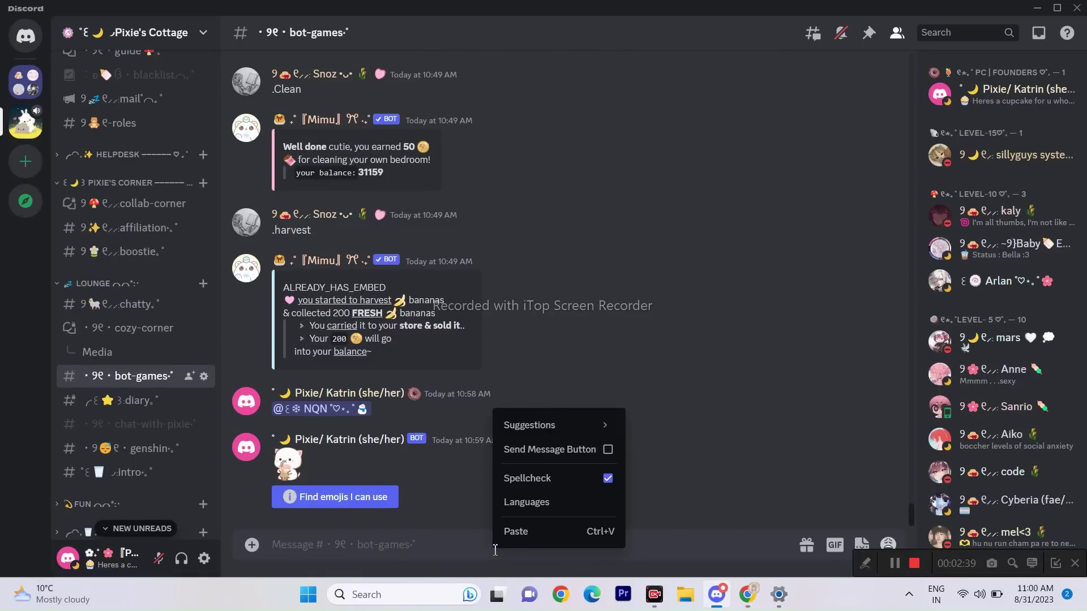
pyautogui.click(522, 530)
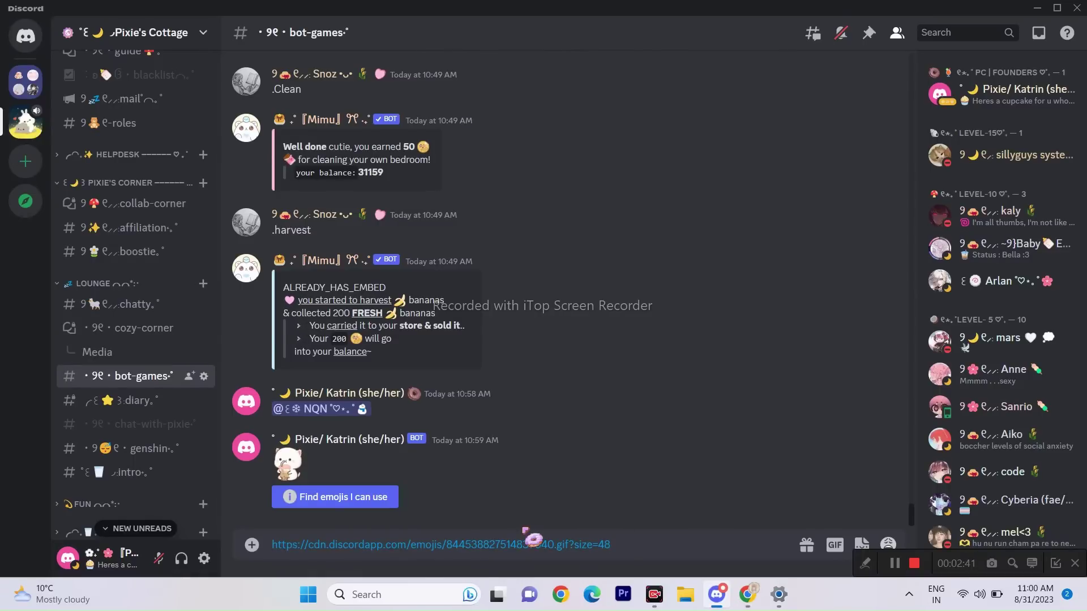
pyautogui.press('Return')
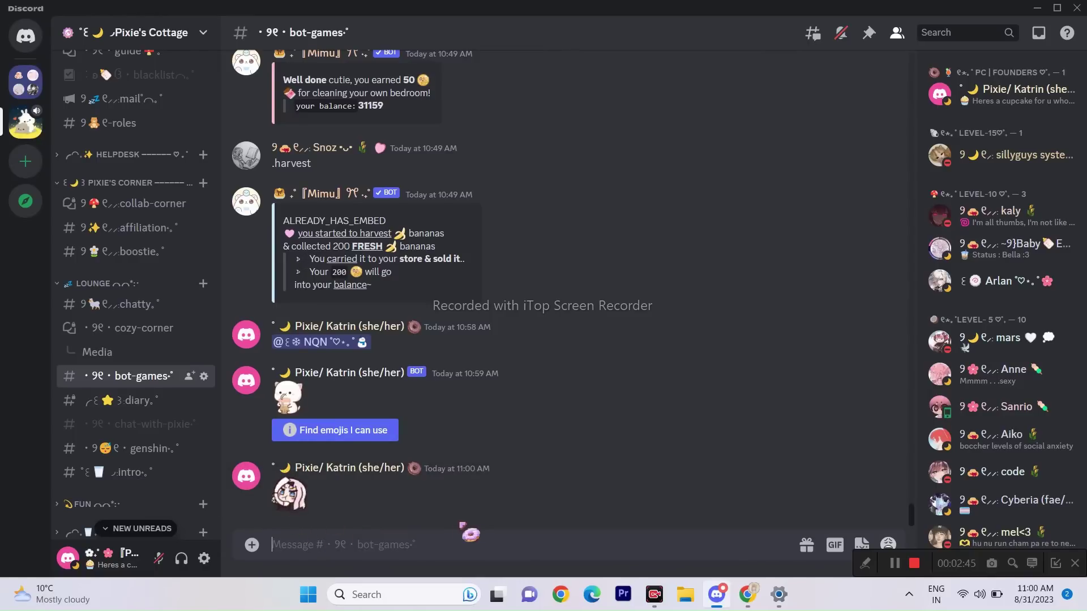
pyautogui.click(303, 513)
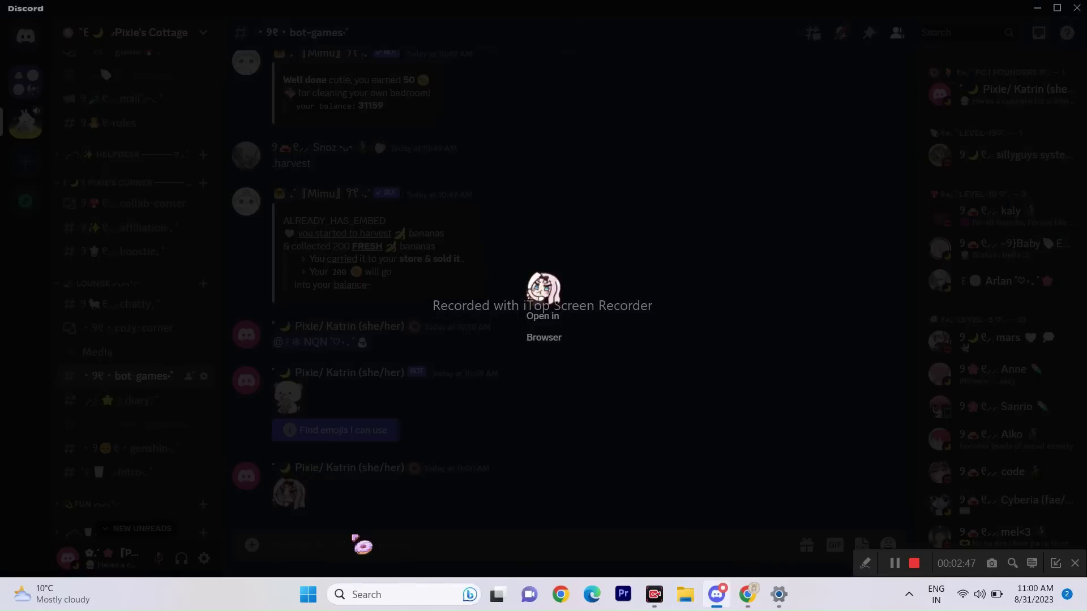
pyautogui.click(443, 521)
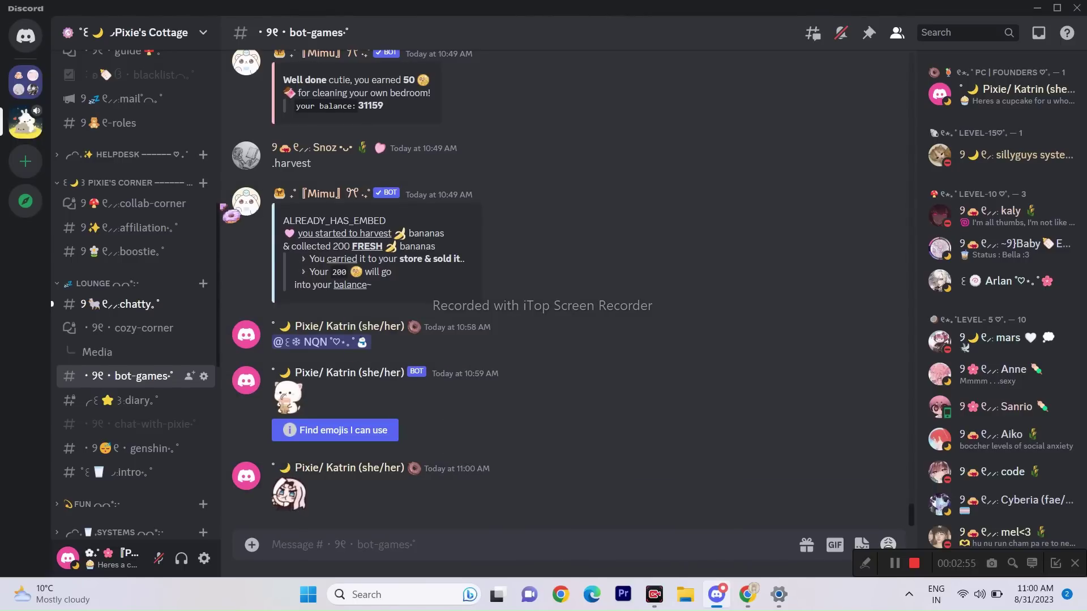
# Browse the older posts in the banner and png channels of the server's Image Décor category
pyautogui.scroll(-8, 157, 324)
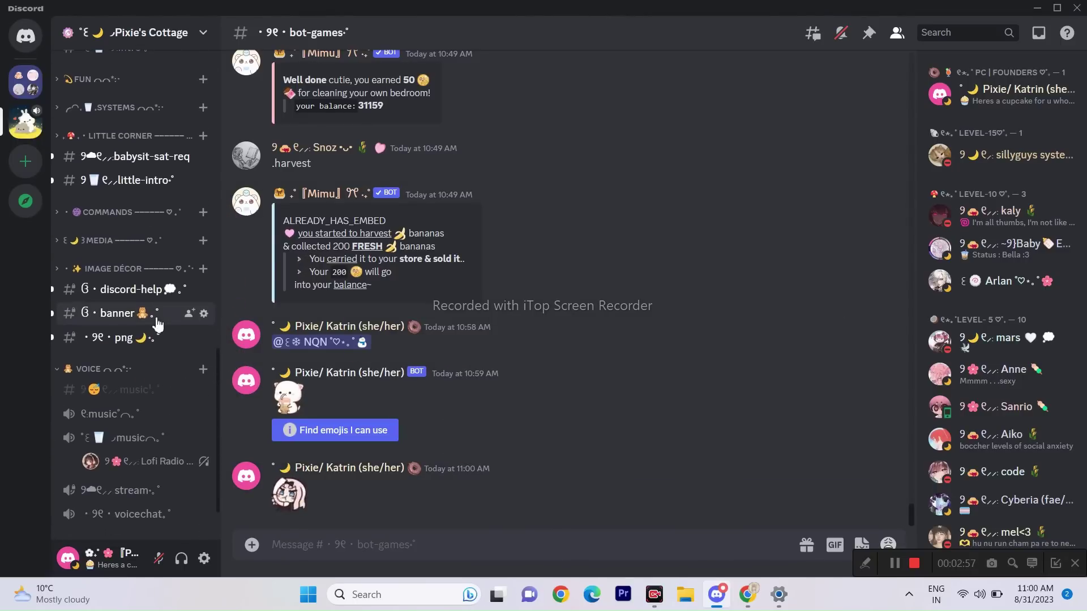
pyautogui.click(157, 324)
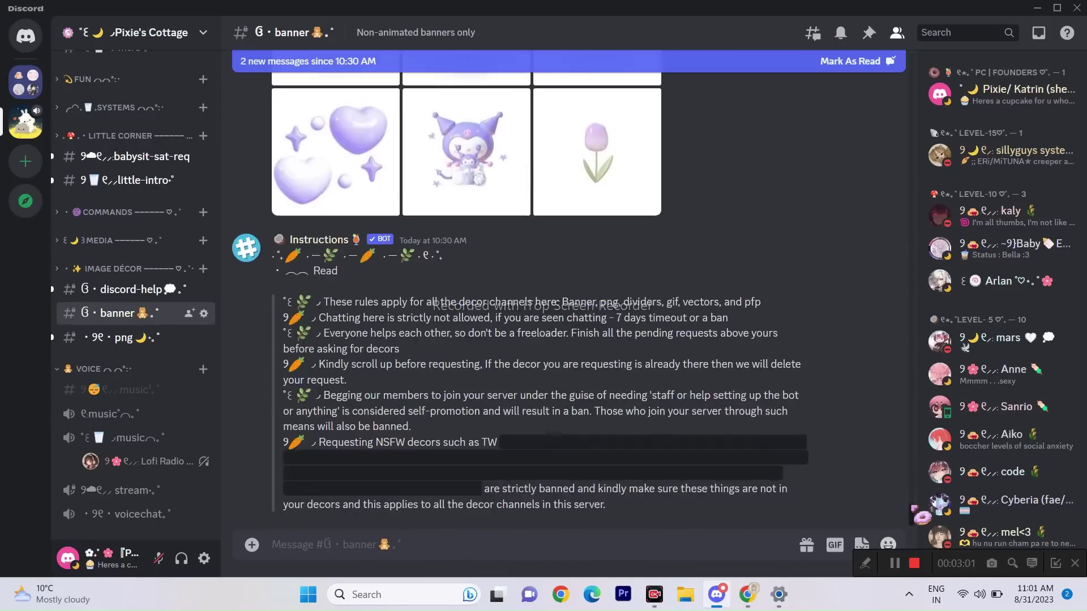
pyautogui.scroll(10, 918, 513)
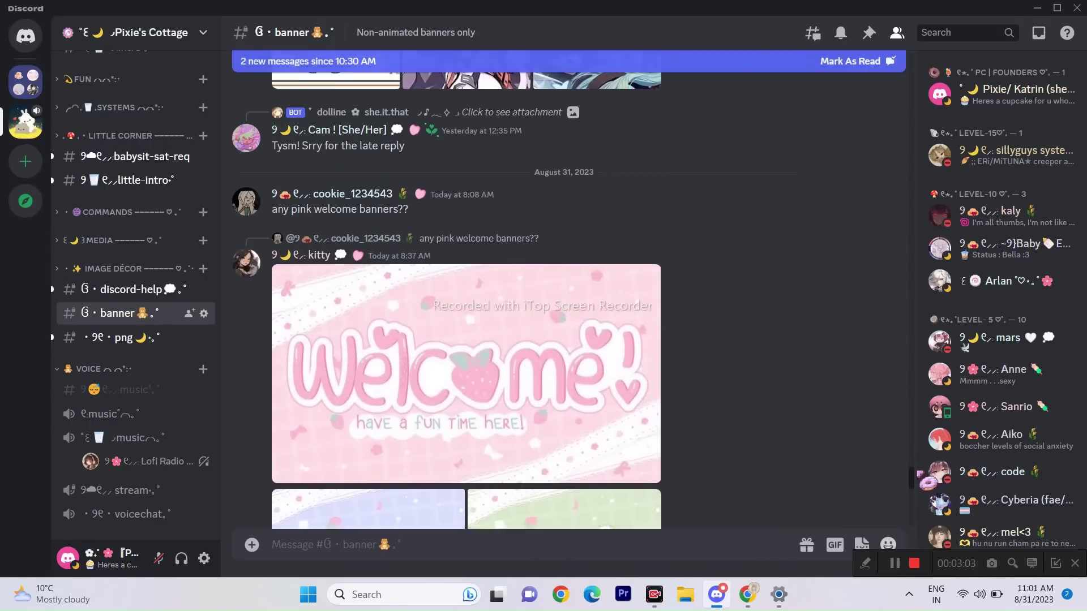
pyautogui.scroll(10, 927, 481)
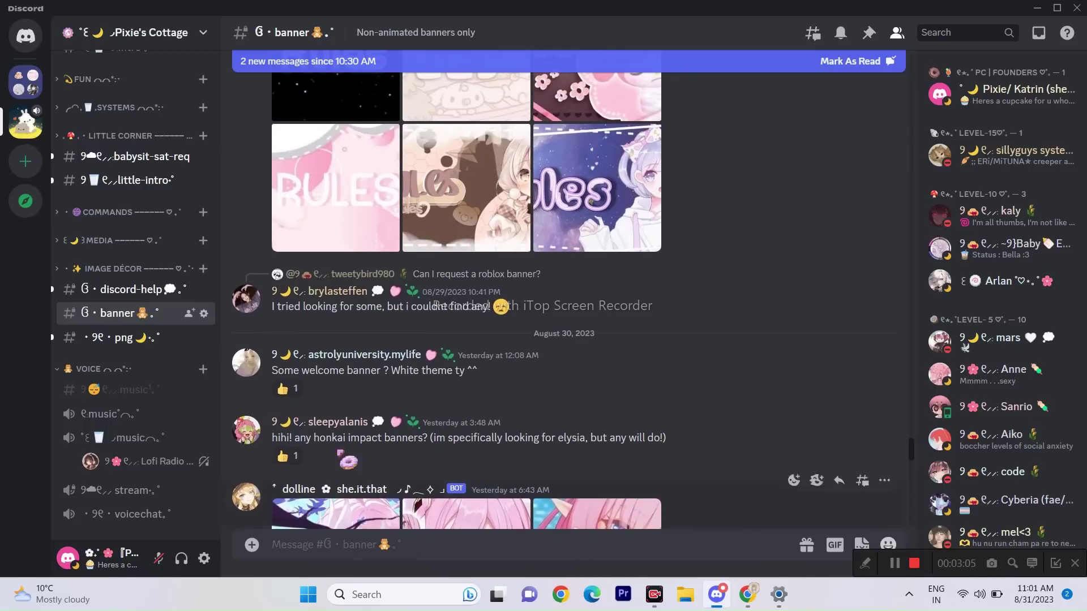
pyautogui.click(126, 339)
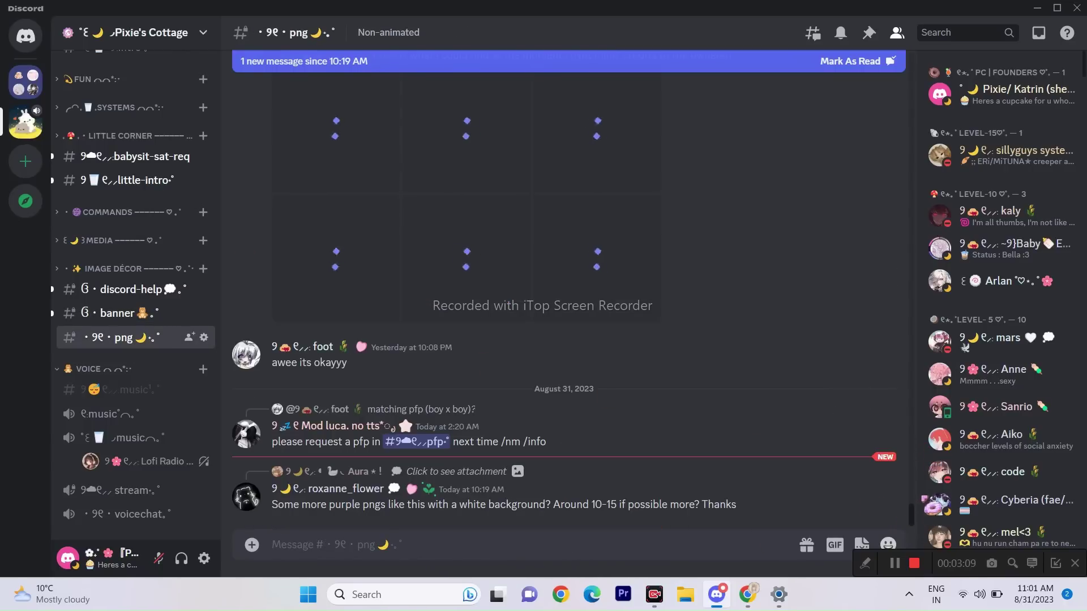
pyautogui.moveTo(920, 509); pyautogui.dragTo(920, 445)
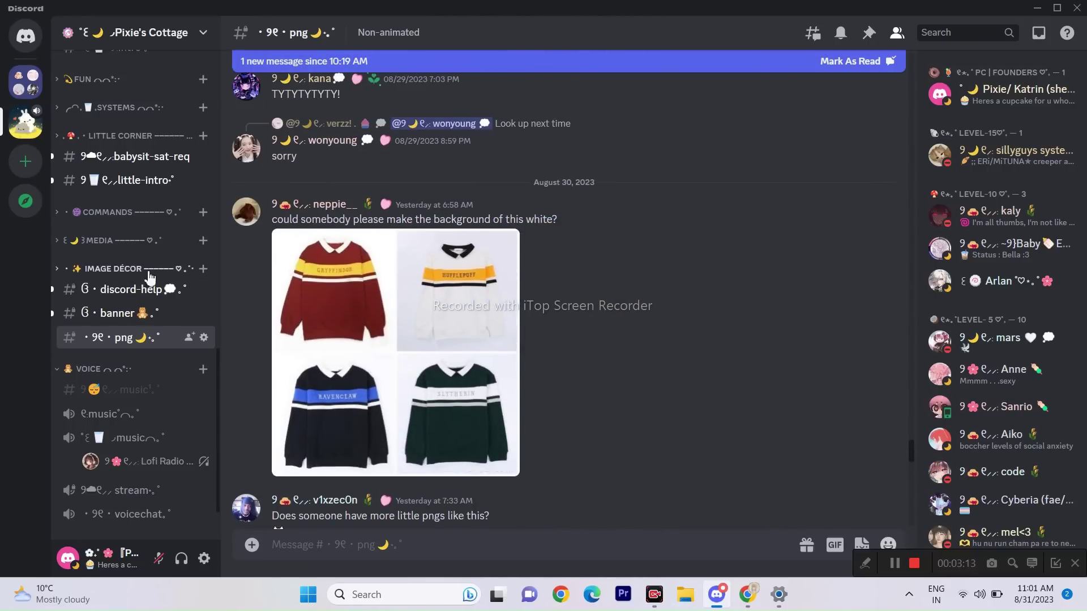